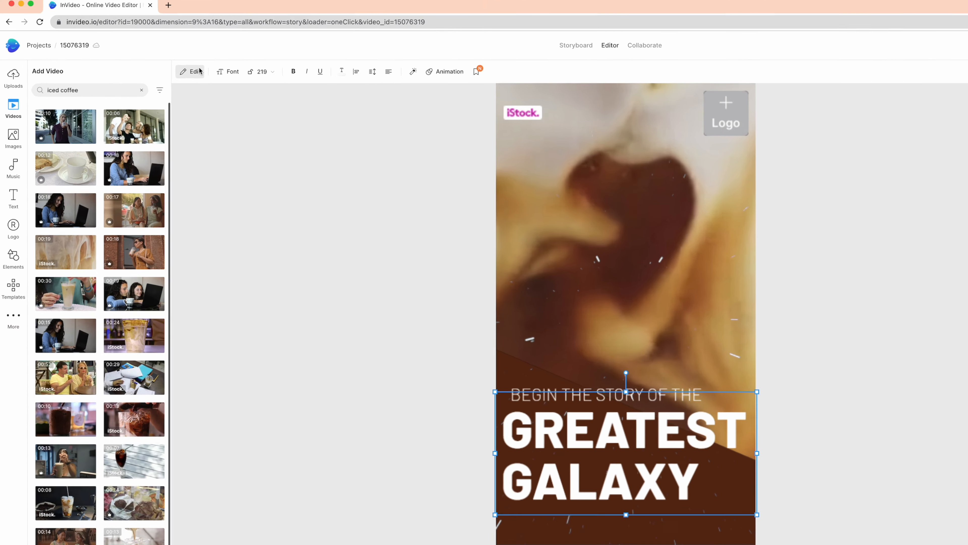
- Replace the GREATEST GALAXY heading with "MAKE YOUR OWN COLD BREW!", breaking the line after OWN, and center-align it
click(157, 72)
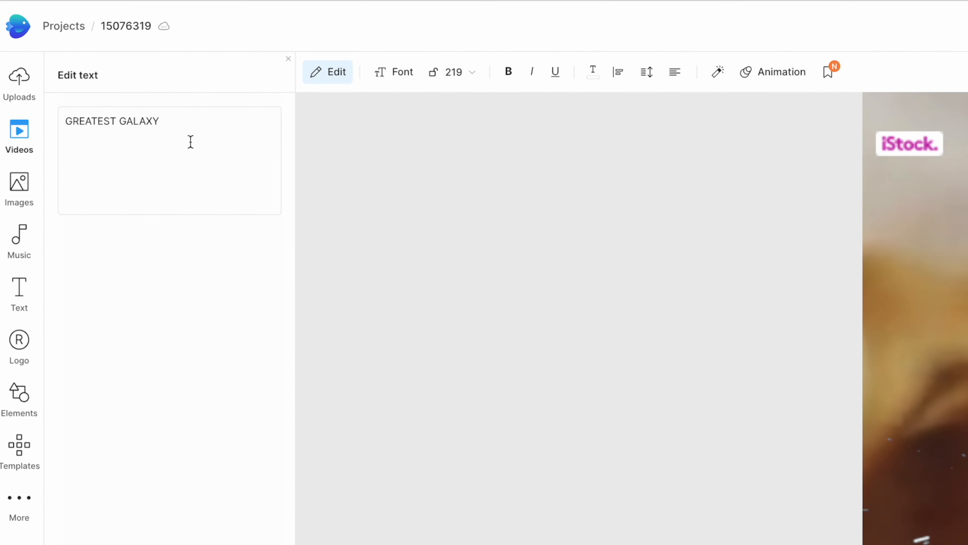
click(174, 121)
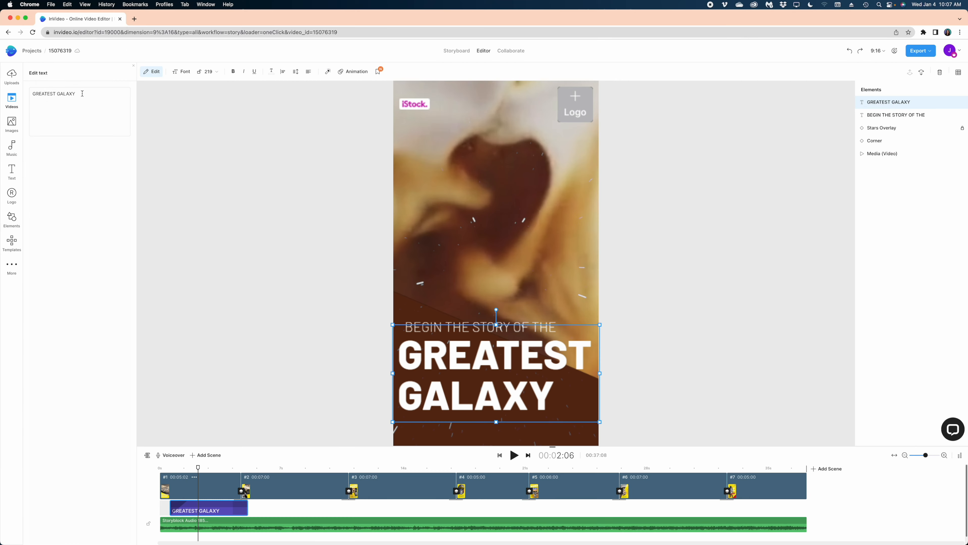
text(W!)
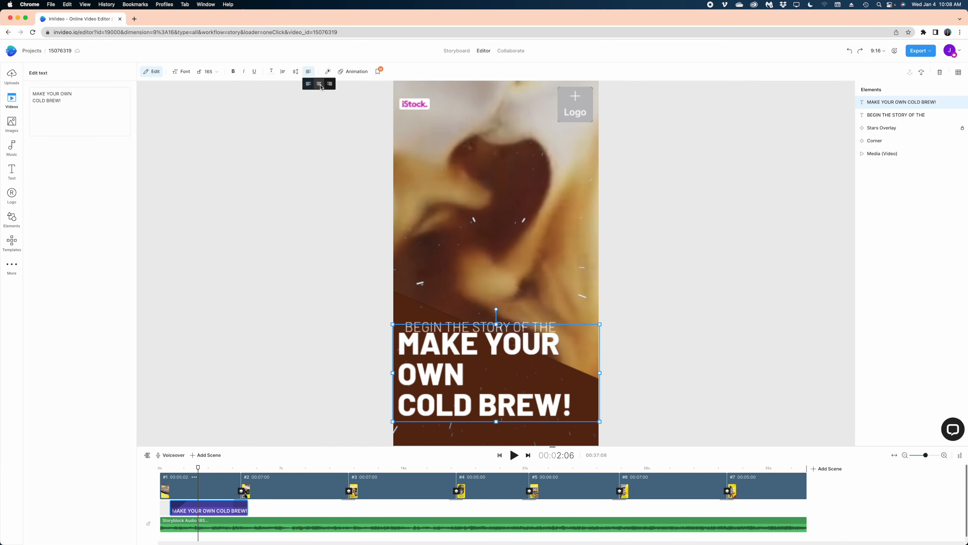
click(320, 84)
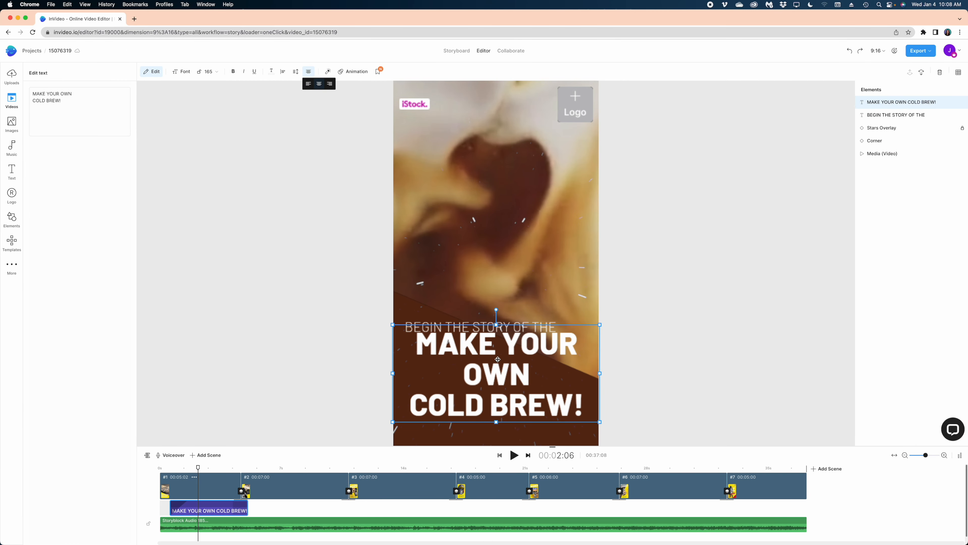
- Set the cold brew heading's font size to 128 and center it within the lower brown area
click(216, 72)
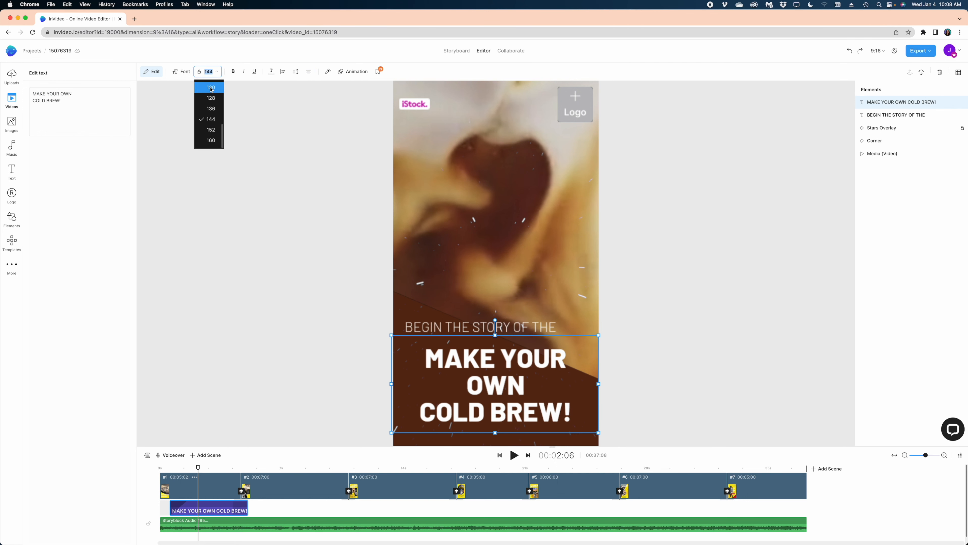
click(211, 97)
drag(457, 376, 464, 376)
- Delete the "BEGIN THE STORY OF THE" text and play back the first scene
click(453, 323)
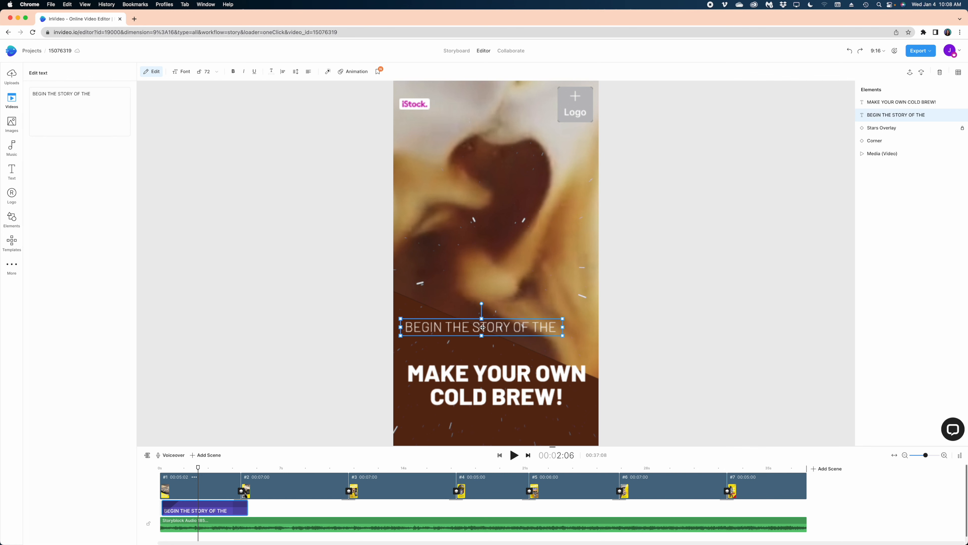
key(Delete)
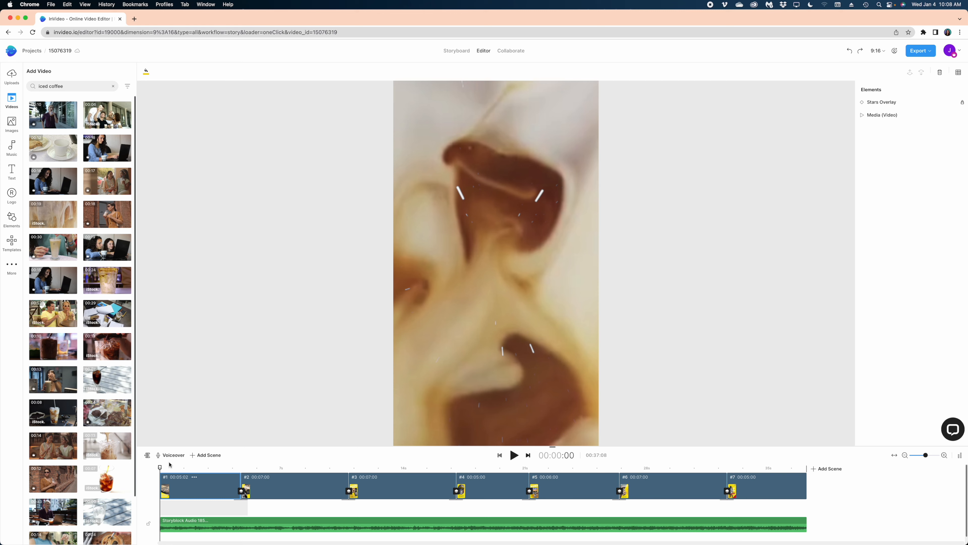
key(space)
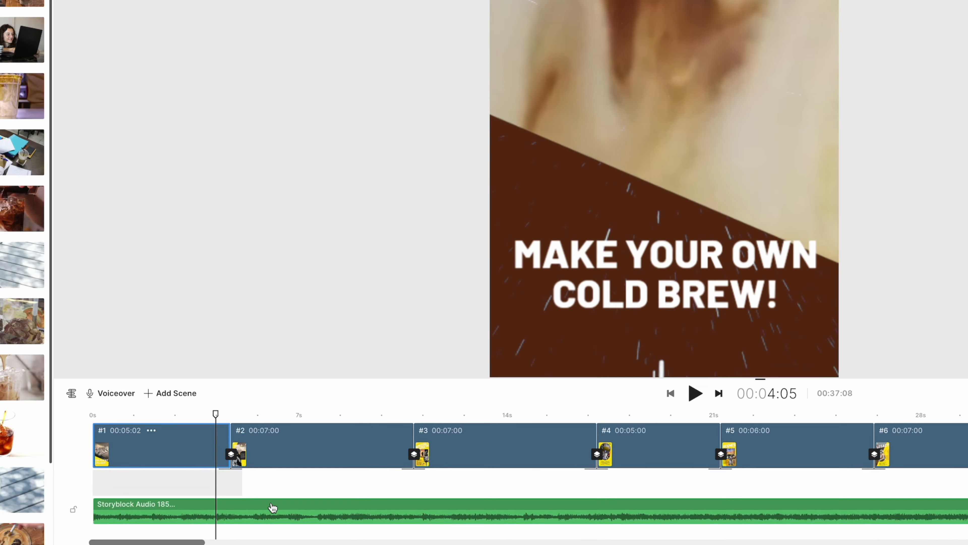
- Delete the Storyblock audio track running beneath the scenes
click(273, 508)
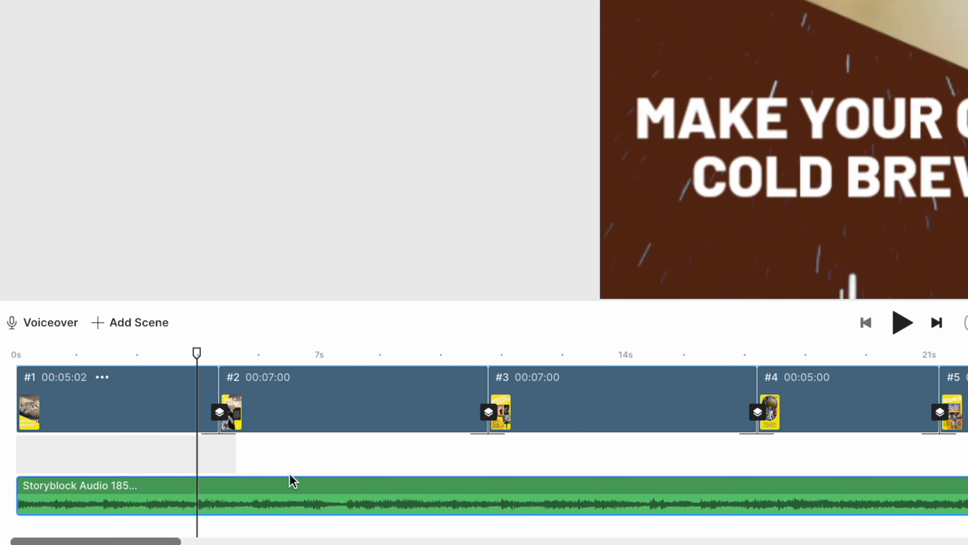
key(Delete)
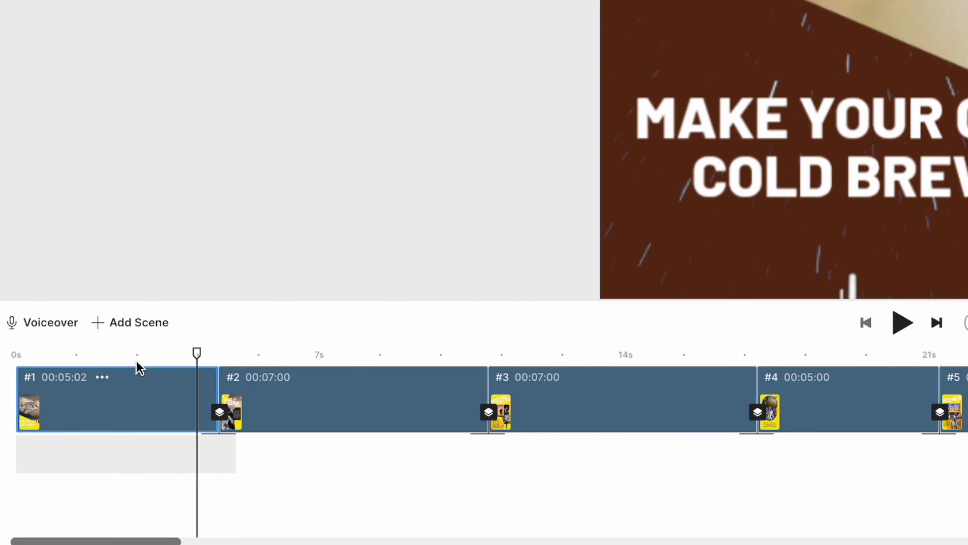
drag(140, 355, 68, 363)
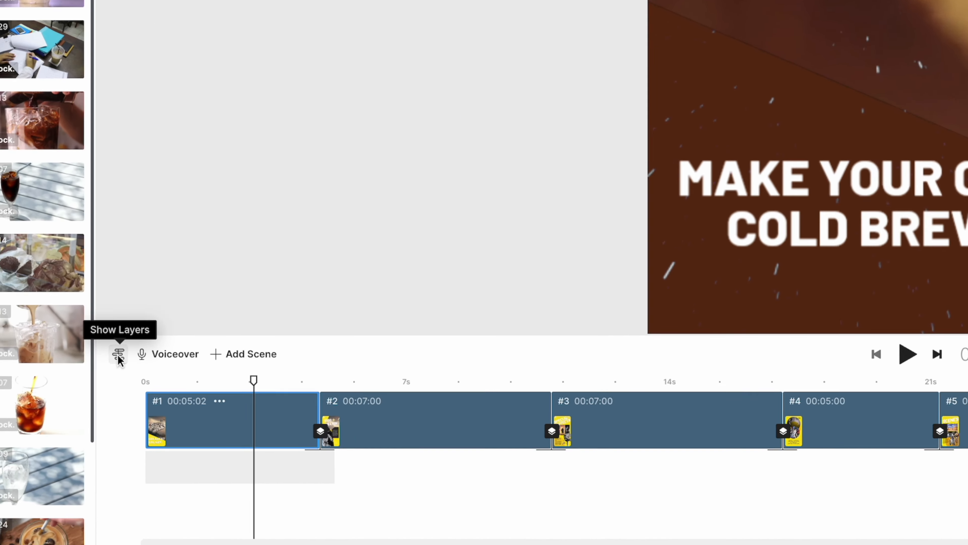
- Show the first scene's layers and scrub through them to check the timing of the text and corner
click(148, 454)
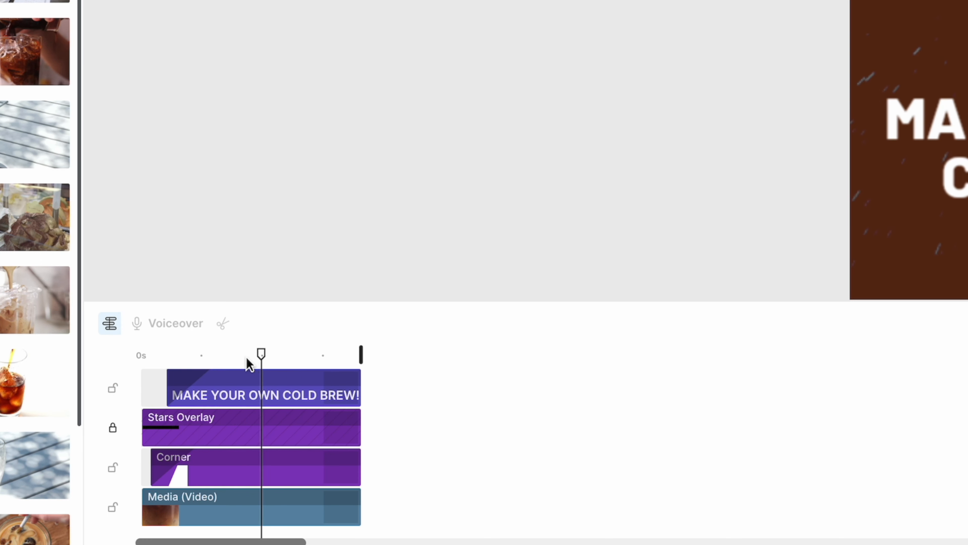
drag(247, 359, 216, 373)
drag(299, 393, 274, 385)
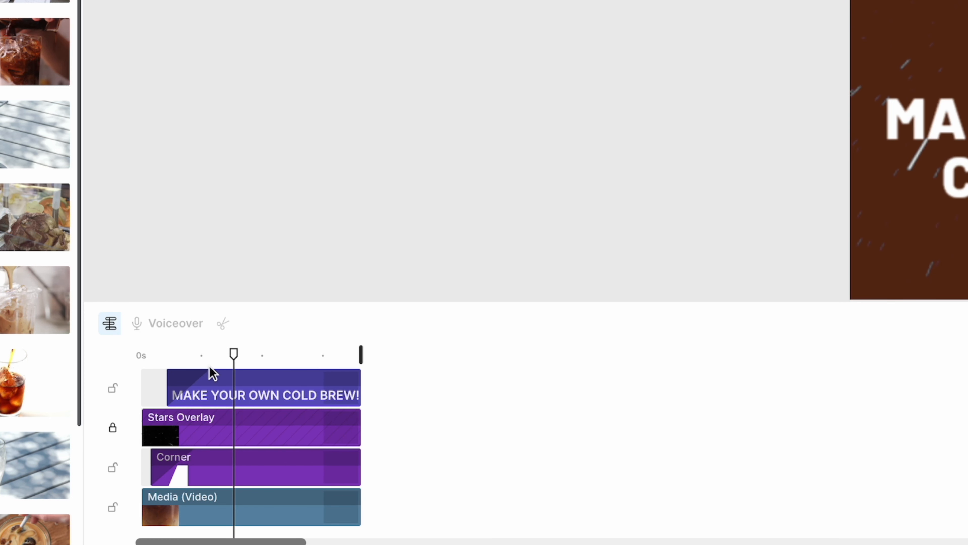
mouse_move(210, 368)
mouse_down()
mouse_move(151, 357)
mouse_move(212, 360)
mouse_up()
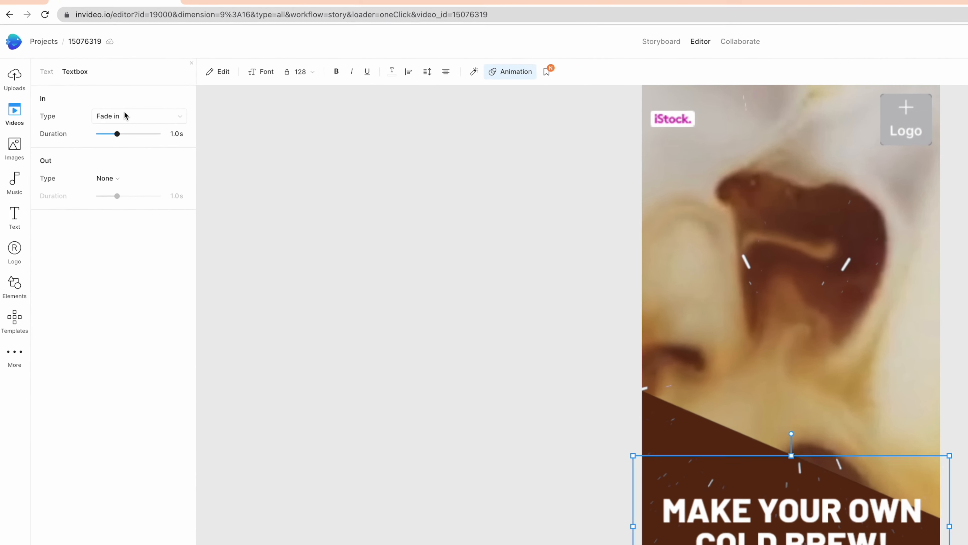
- Set the heading text box's entrance animation to Blur from left and play it back
click(88, 101)
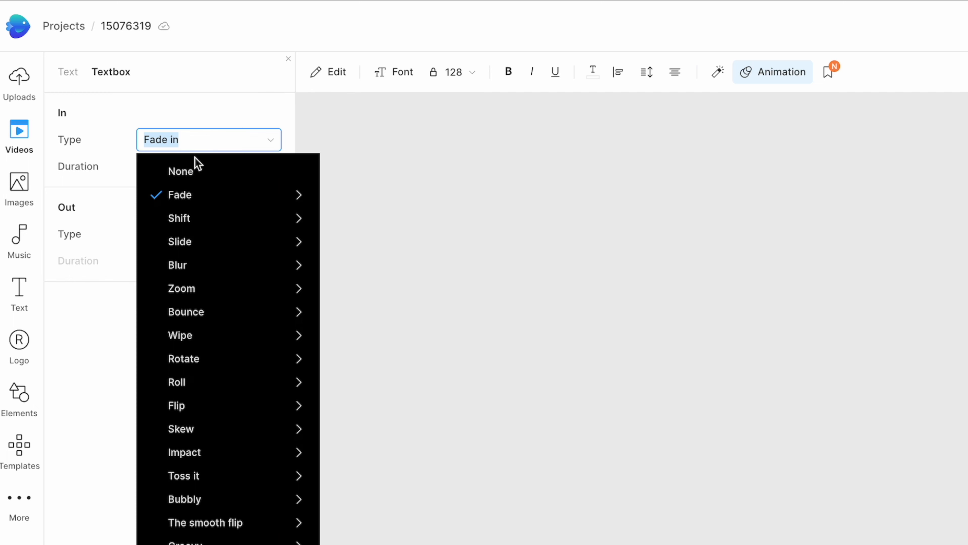
mouse_move(202, 272)
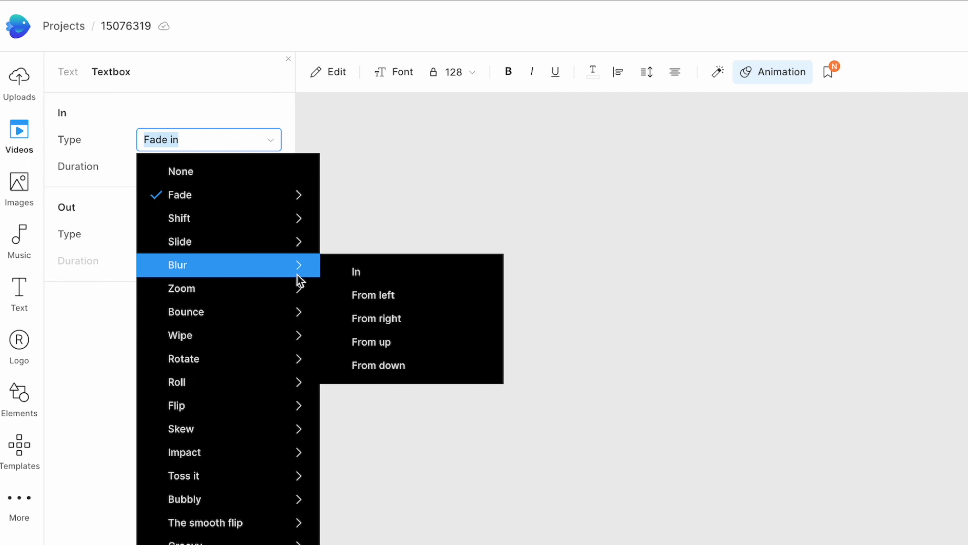
click(362, 296)
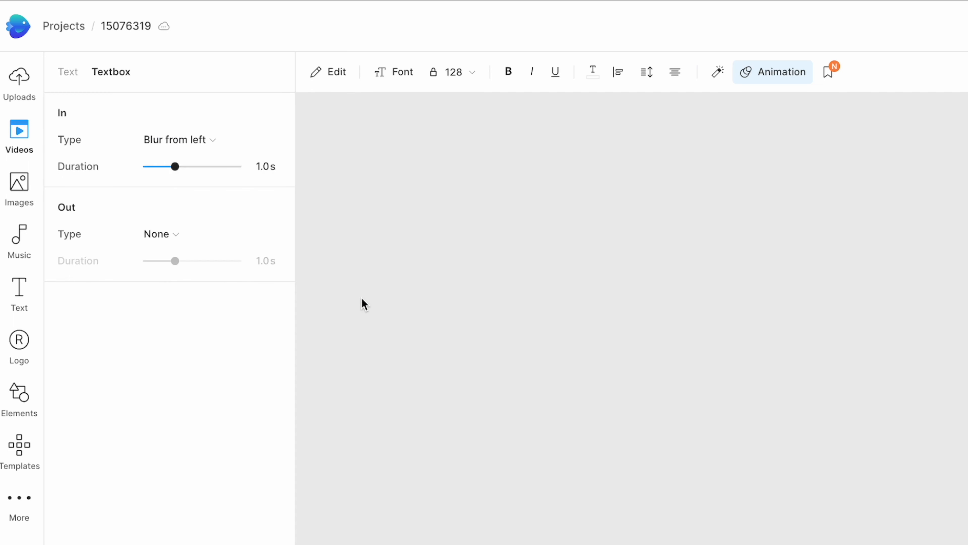
click(514, 456)
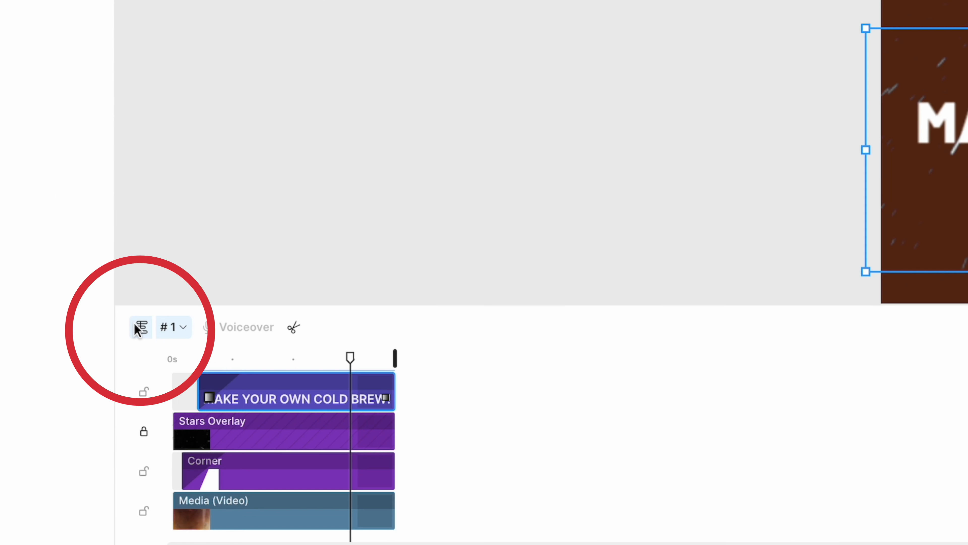
- Hide the layer view and delete both Star Wars character images from the second scene
click(147, 455)
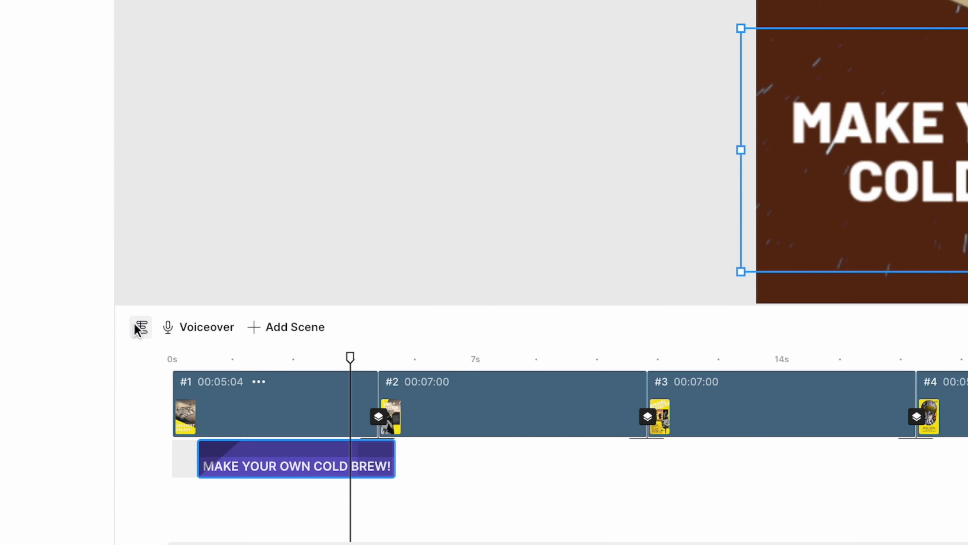
drag(350, 356, 515, 358)
click(421, 389)
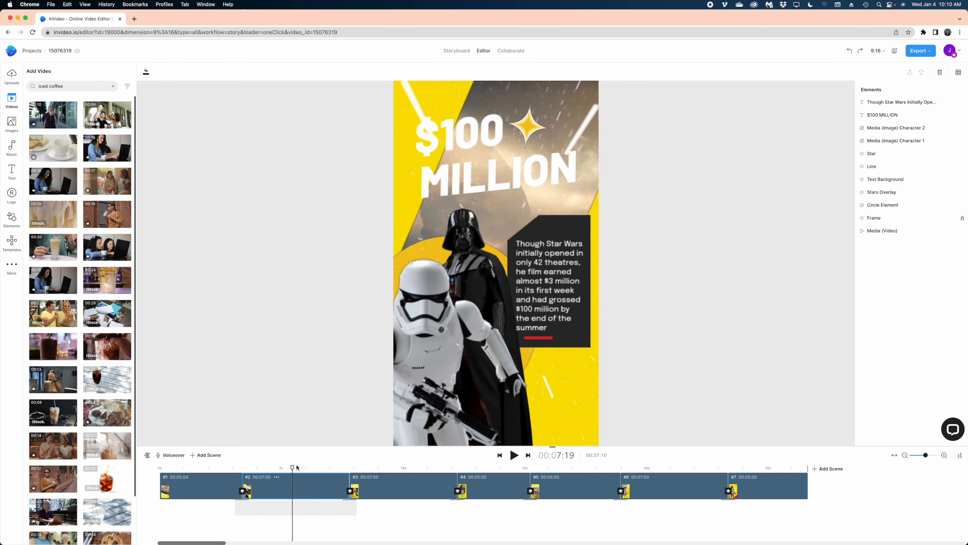
click(444, 297)
key(Delete)
click(449, 336)
key(Delete)
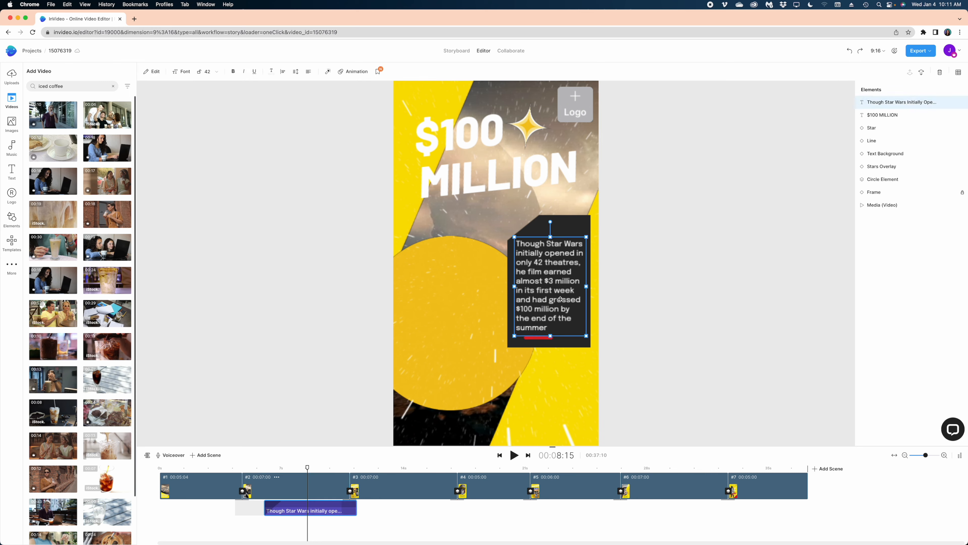
- Delete the Star Wars paragraph and its black text background from the second scene
key(Delete)
click(560, 300)
key(Delete)
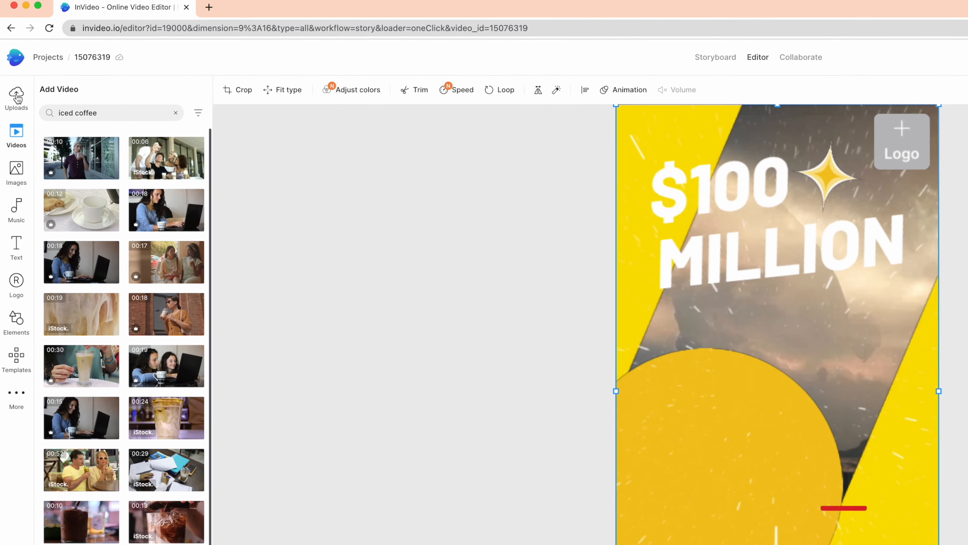
- Upload all the clips from the COFFEE folder in Dropbox to the current project
click(16, 79)
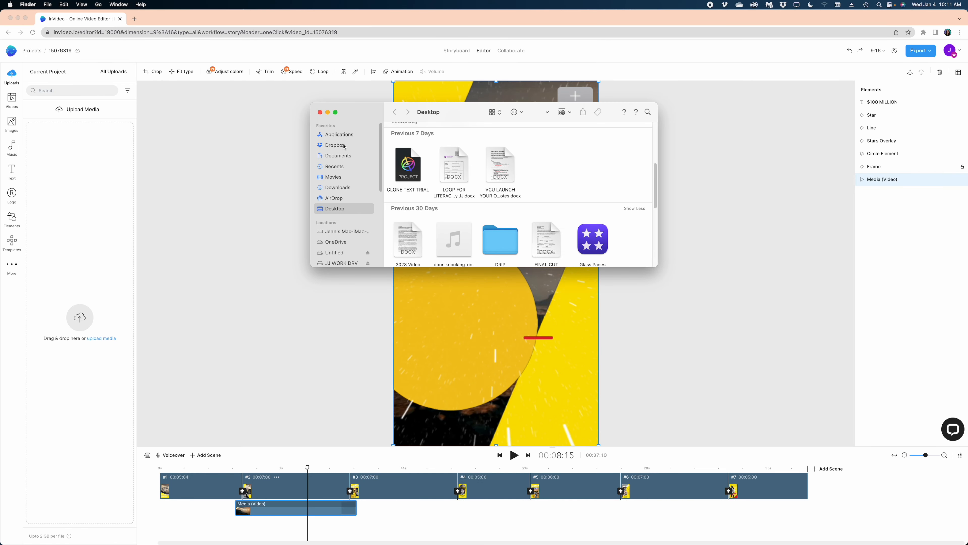
click(343, 146)
scroll(428, 143, down, 10)
double_click(427, 142)
scroll(425, 214, down, 3)
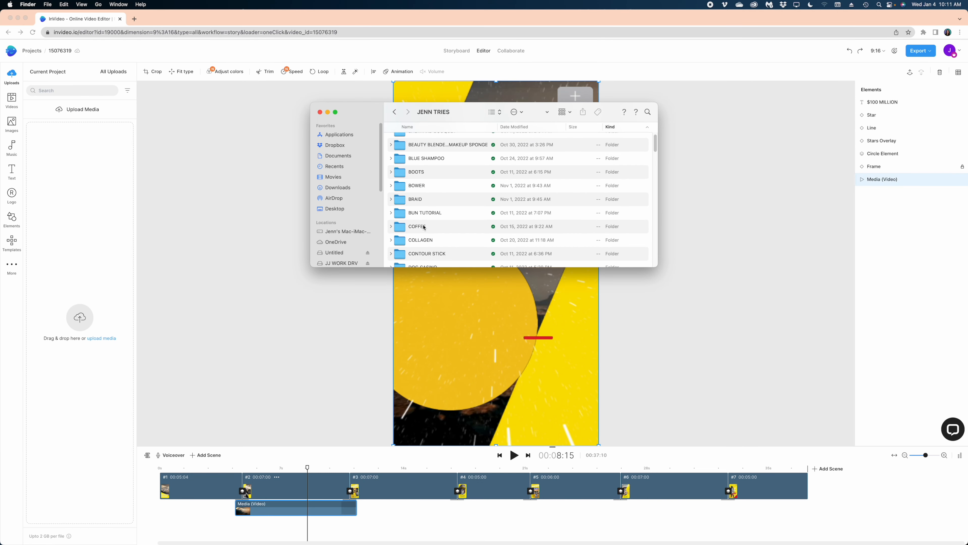
double_click(424, 226)
scroll(441, 176, down, 2)
key(super+a)
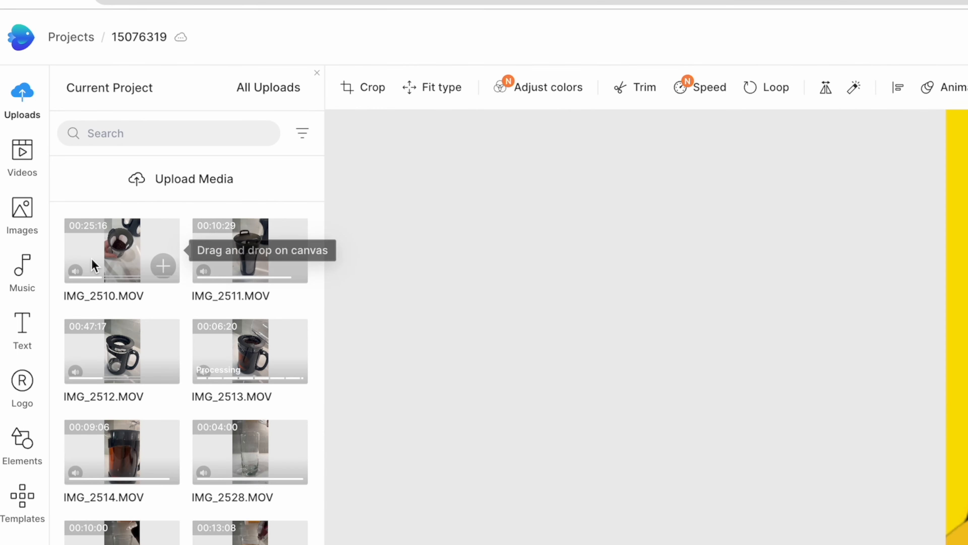
- Replace the second scene's background video with the uploaded clip IMG_2510.MOV
drag(95, 263, 967, 446)
drag(466, 219, 444, 224)
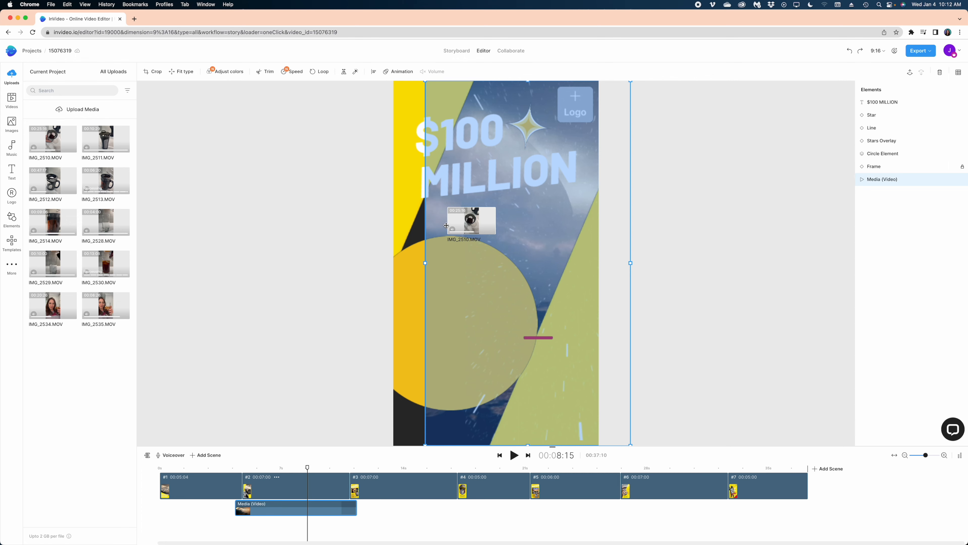
drag(446, 225, 446, 228)
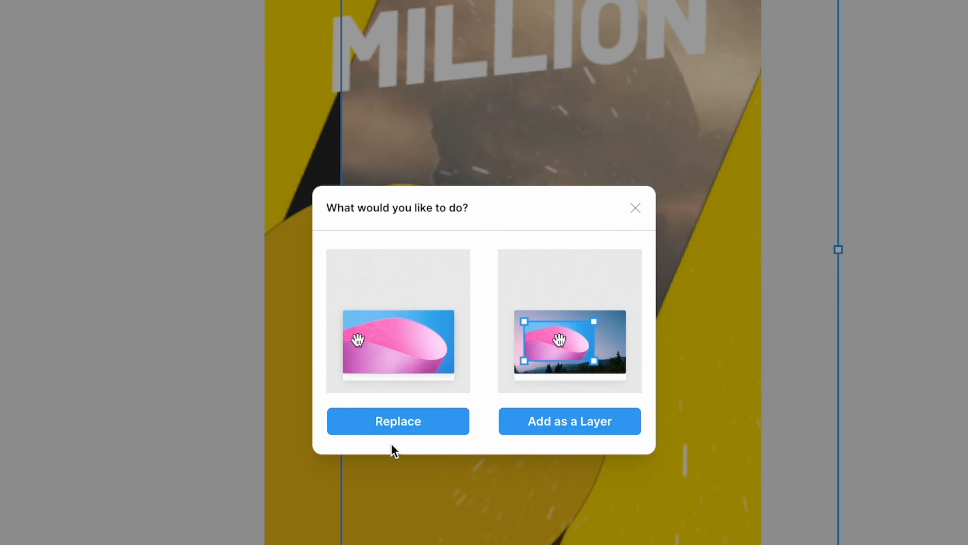
click(394, 424)
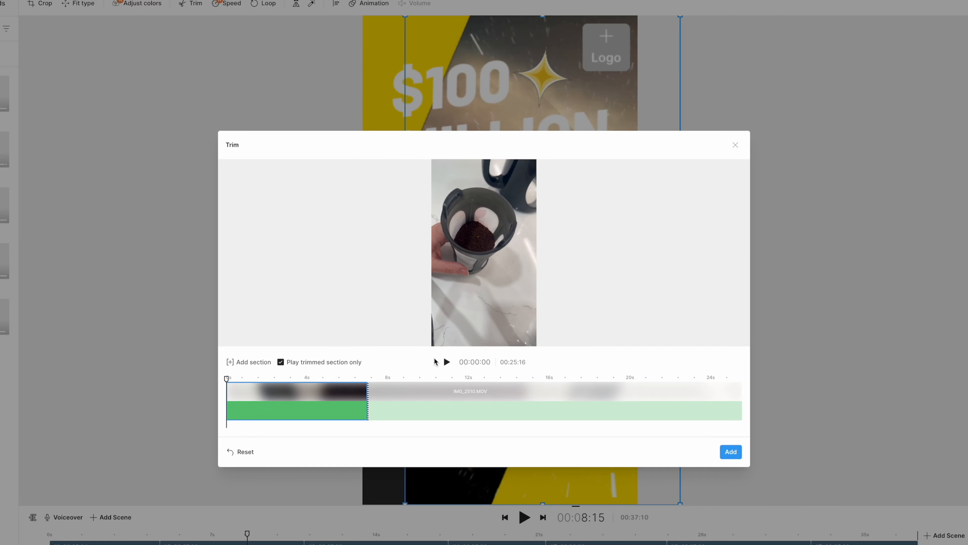
- Trim IMG_2510.MOV to the 7-second section starting at 00:06:24 and add it to the scene
drag(277, 392, 356, 395)
drag(433, 411, 417, 409)
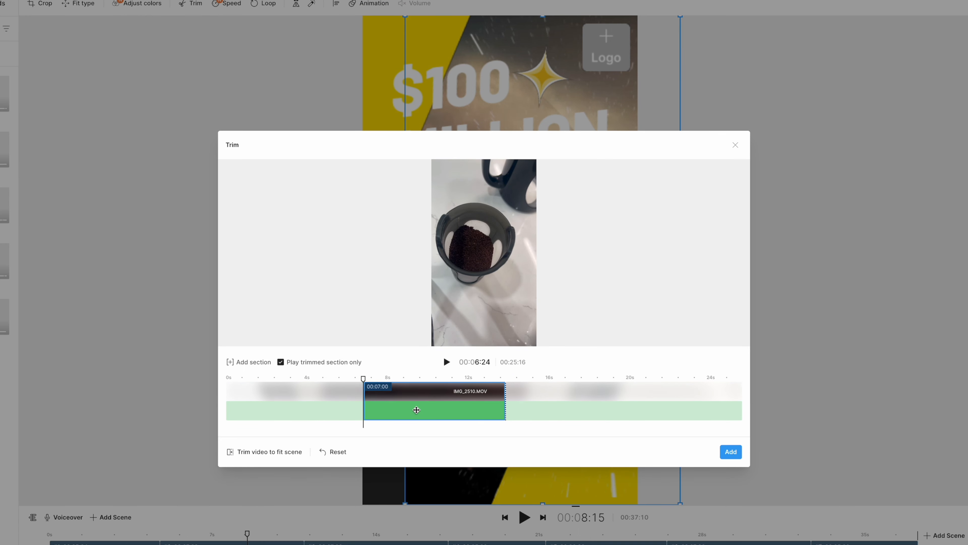
click(731, 453)
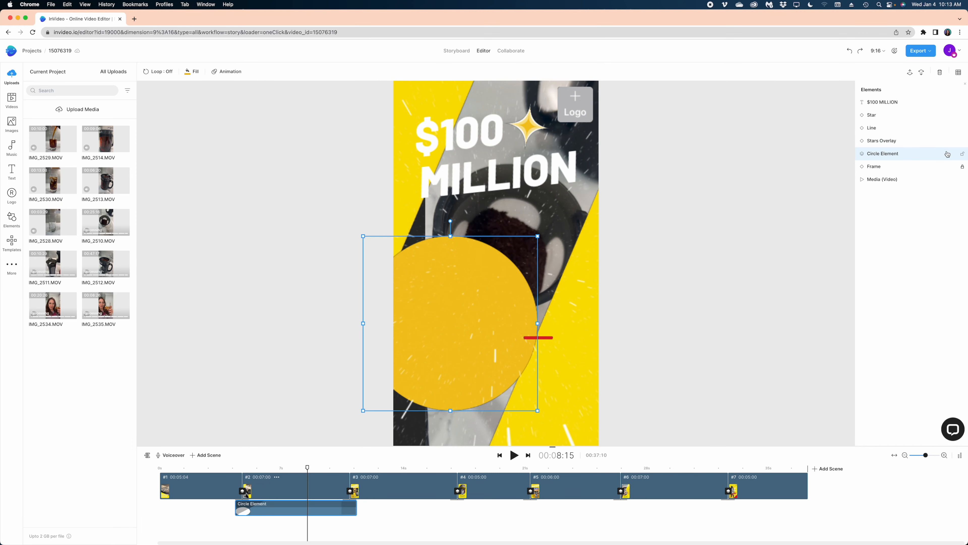
- Shrink the circle into the scene's lower-left corner and reposition the video so the coffee grounds show between the frame's sides
drag(491, 359, 527, 365)
click(947, 154)
drag(419, 365, 397, 422)
drag(515, 292, 472, 338)
drag(419, 382, 448, 370)
drag(521, 273, 584, 268)
drag(473, 263, 441, 261)
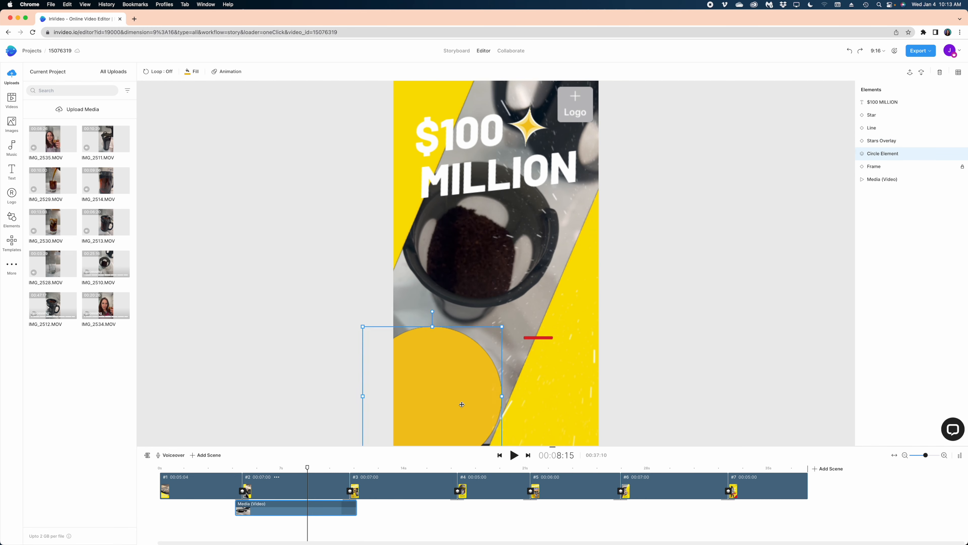
drag(461, 404, 474, 407)
drag(579, 296, 479, 301)
- Set the circle's fill to brown #81500D and recolor the yellow frame dark reddish brown
click(915, 154)
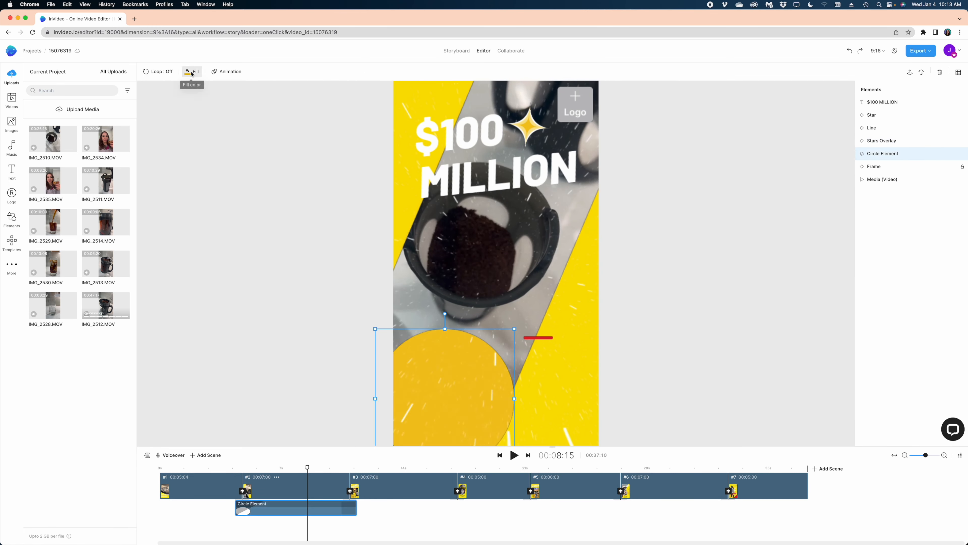
click(191, 71)
mouse_move(119, 116)
mouse_down()
mouse_move(121, 157)
mouse_move(68, 164)
mouse_up()
click(918, 165)
drag(53, 219, 43, 219)
- Darken the circle's fill to a nearly black brown
click(915, 154)
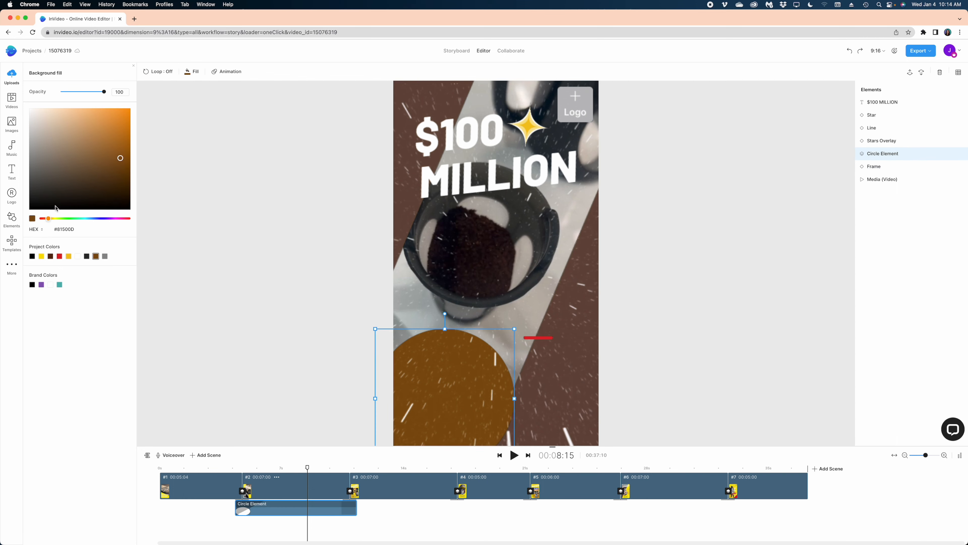
drag(120, 158, 87, 169)
drag(48, 218, 43, 219)
drag(87, 169, 89, 197)
click(468, 404)
- Change the star's two colors to dark brown and white
click(915, 115)
click(63, 111)
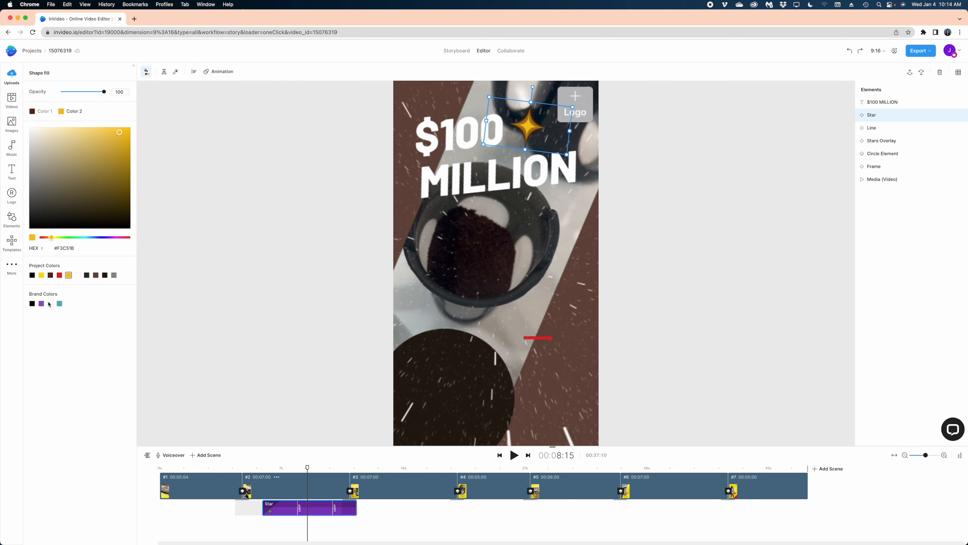
click(80, 275)
- Replace the $100 MILLION heading with "SCOOP YOUR BREW!" on three lines and shift it slightly toward the lower left
click(495, 174)
triple_click(46, 94)
text(SCOOP)
key(Return)
text(YOUR BREW)
key(BackSpace)
key(BackSpace)
key(BackSpace)
key(BackSpace)
key(BackSpace)
key(Return)
text(BREW!)
drag(440, 158, 433, 162)
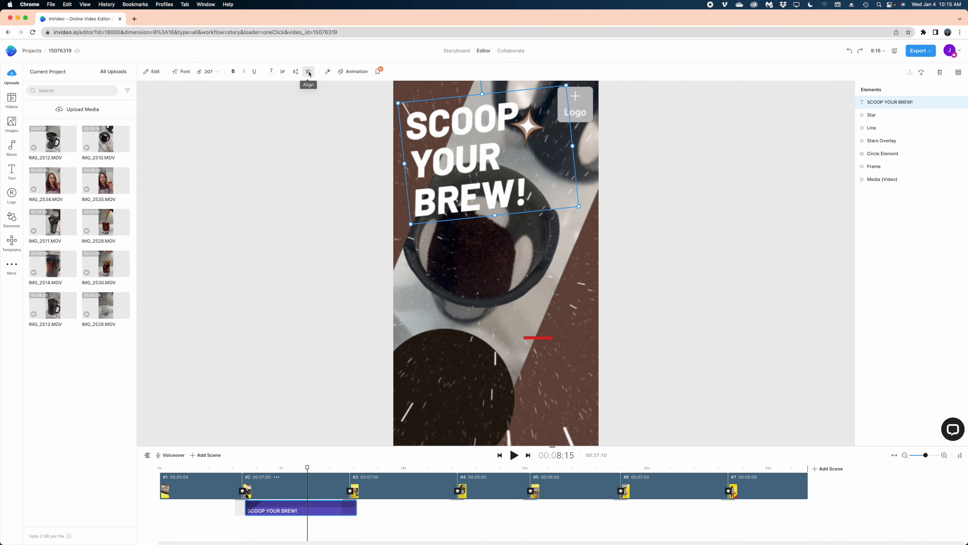
- Center the "SCOOP YOUR BREW!" heading, give it a text background fill at 52 opacity, and move it to the lower part of the frame
click(308, 71)
click(328, 72)
click(119, 91)
drag(93, 120, 84, 119)
drag(495, 156, 503, 376)
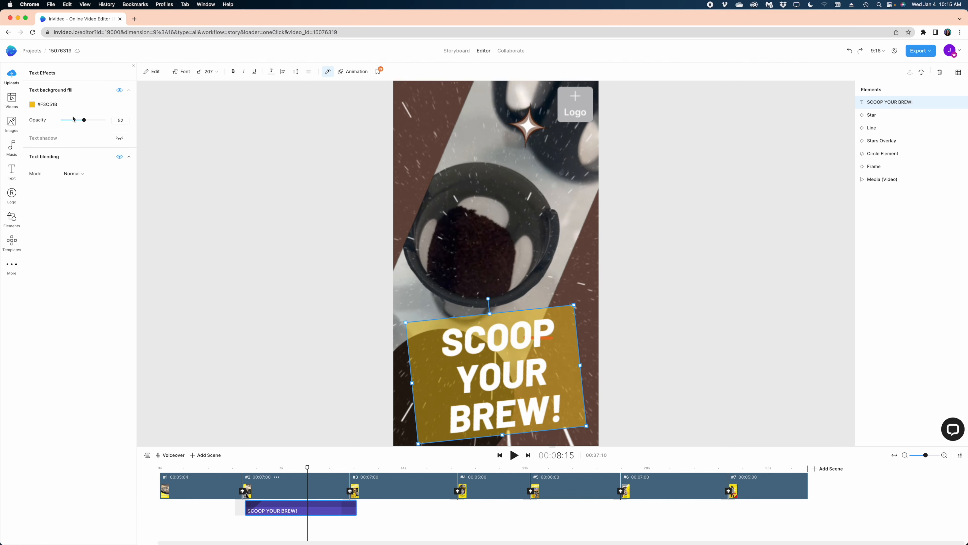
- Recolor the heading's background fill to a nearly black brown and widen the text box past the frame's edge
click(32, 104)
drag(120, 123, 109, 221)
drag(580, 365, 631, 344)
click(699, 239)
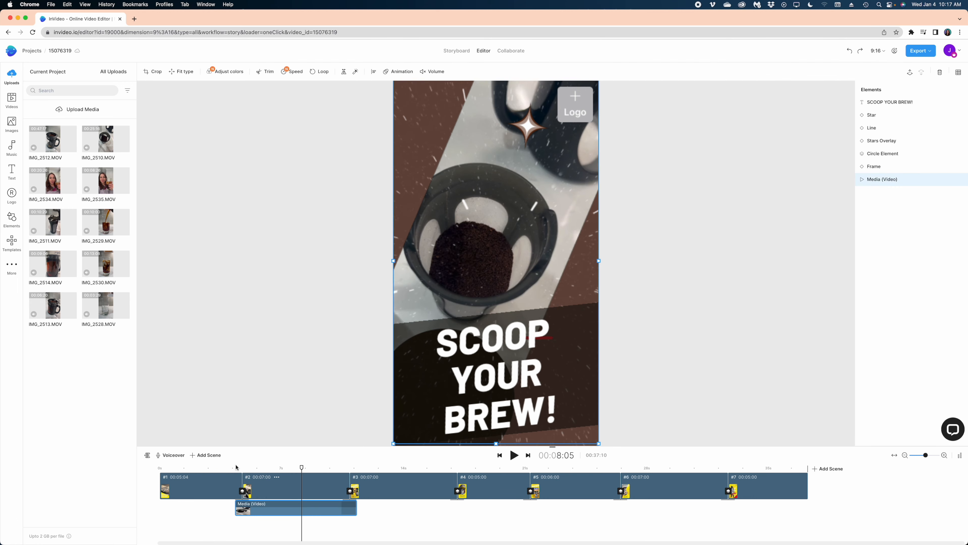
- Play the cut between scenes 1 and 2, browse the available transitions, and choose Zoom for it
click(233, 467)
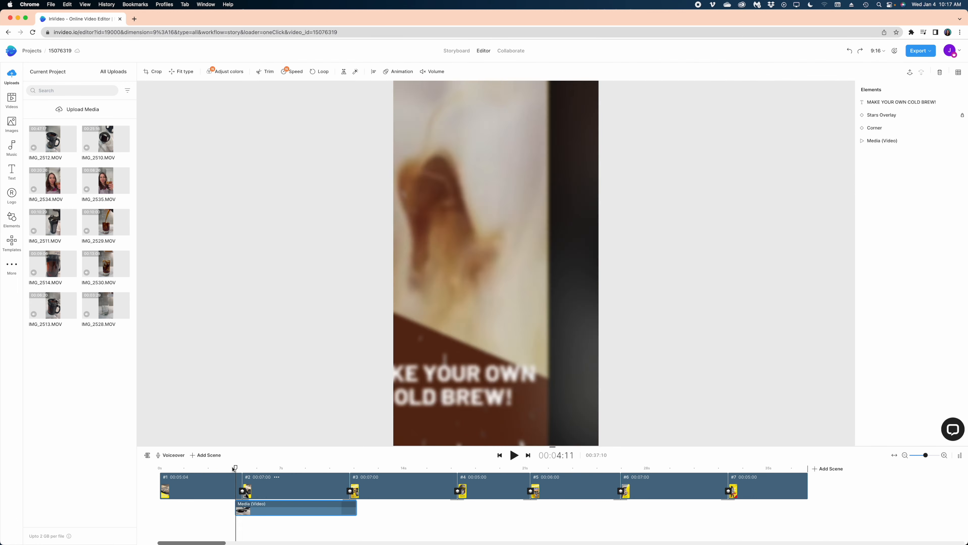
click(514, 454)
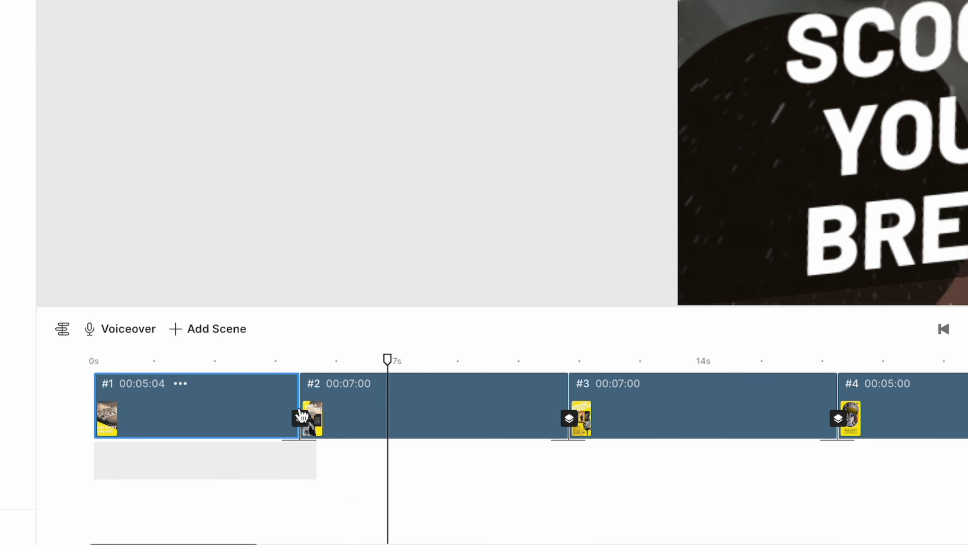
click(299, 419)
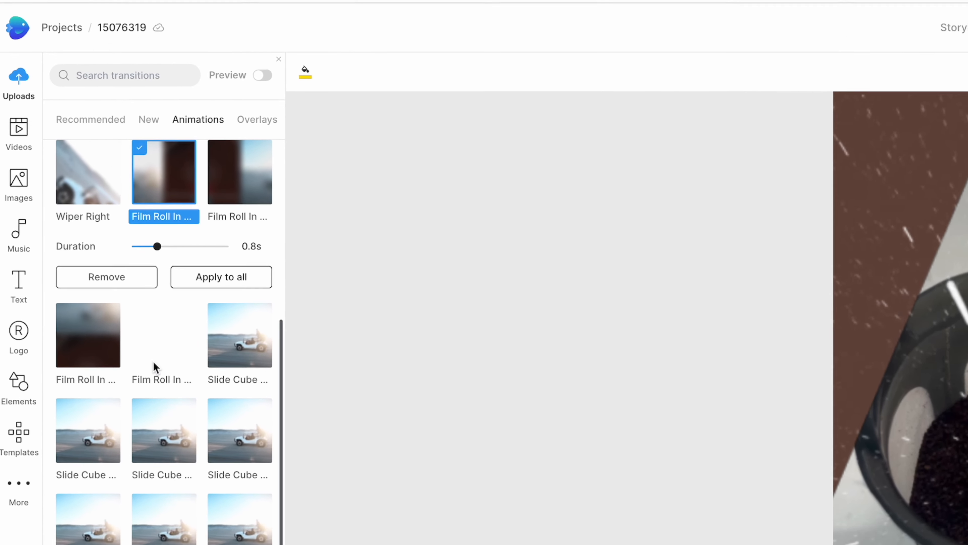
scroll(86, 262, down, 4)
scroll(184, 484, down, 10)
scroll(183, 483, up, 15)
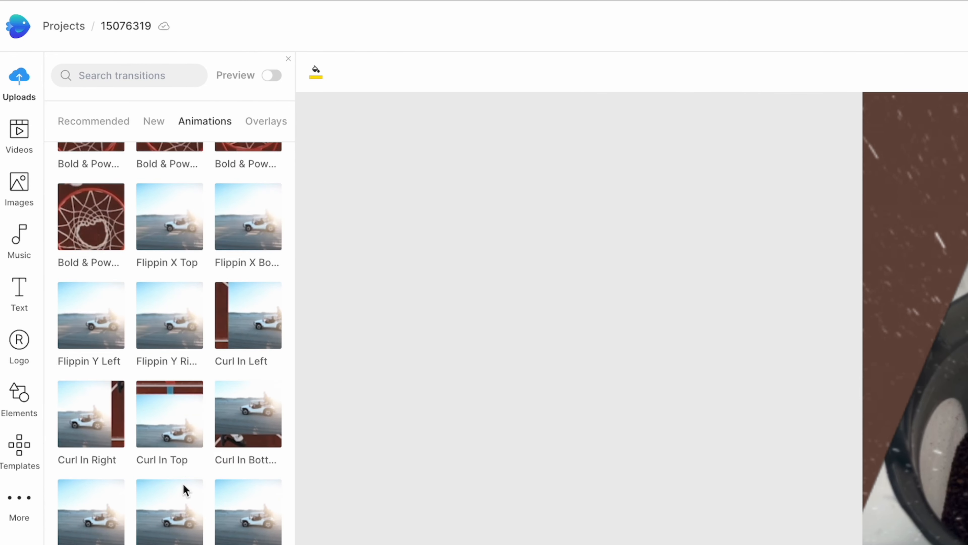
scroll(184, 482, up, 10)
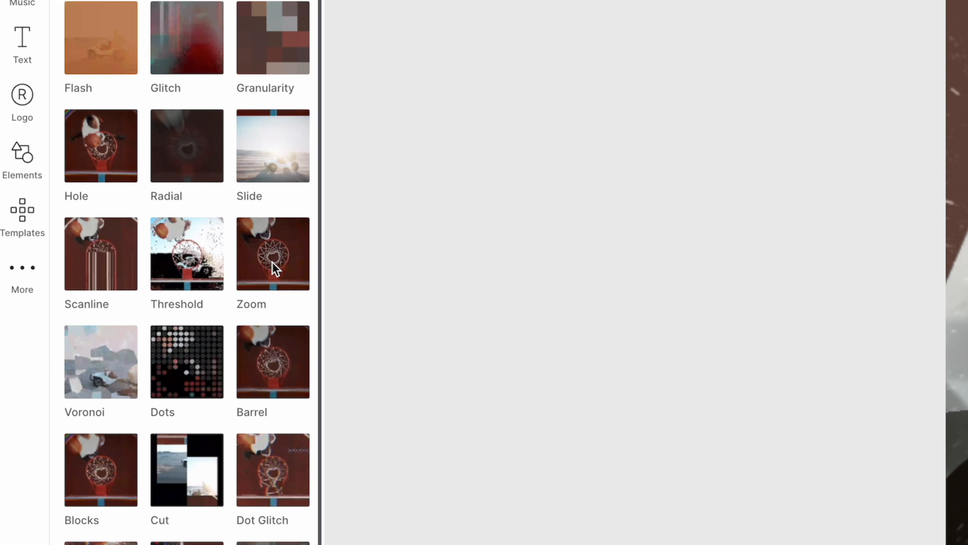
click(272, 262)
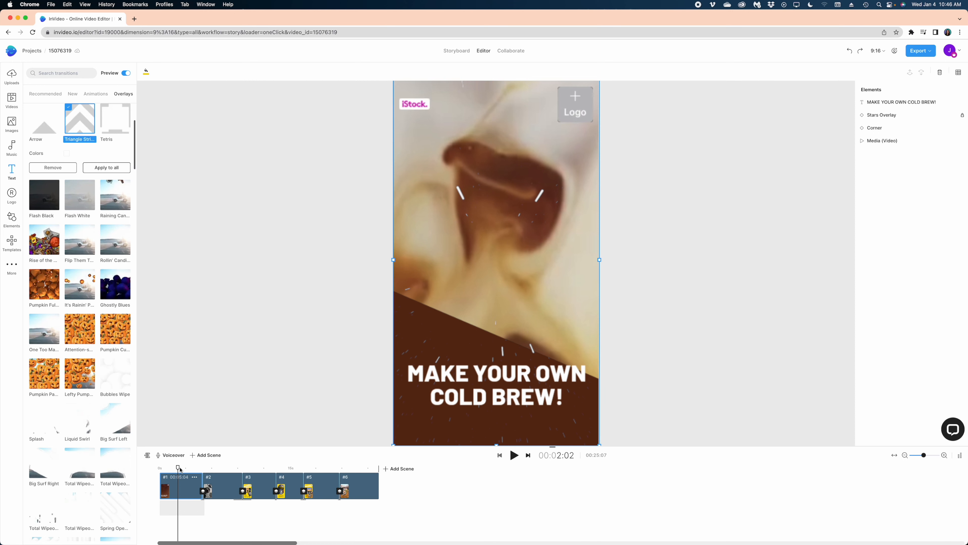
- Review the video's scenes from the opening title through to the last scene
drag(180, 469, 285, 473)
click(321, 467)
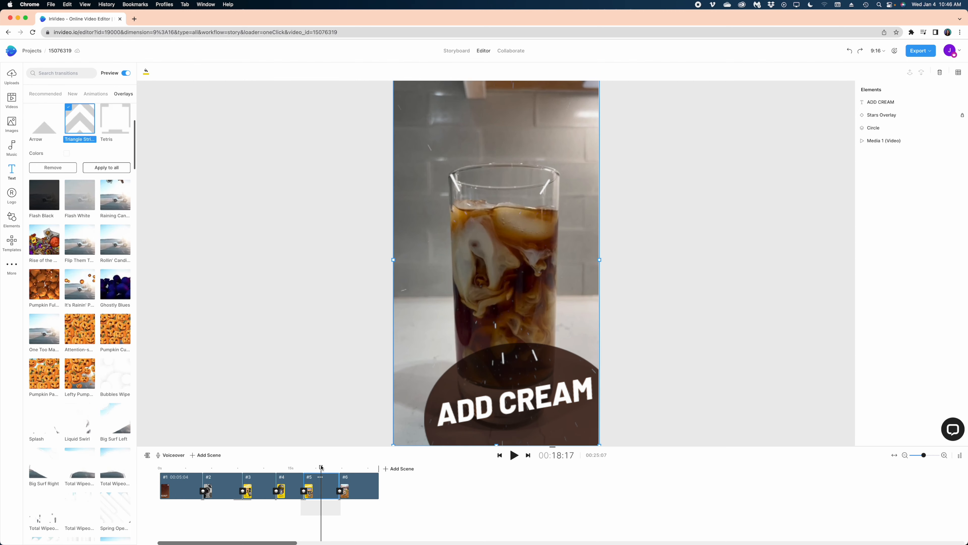
click(358, 467)
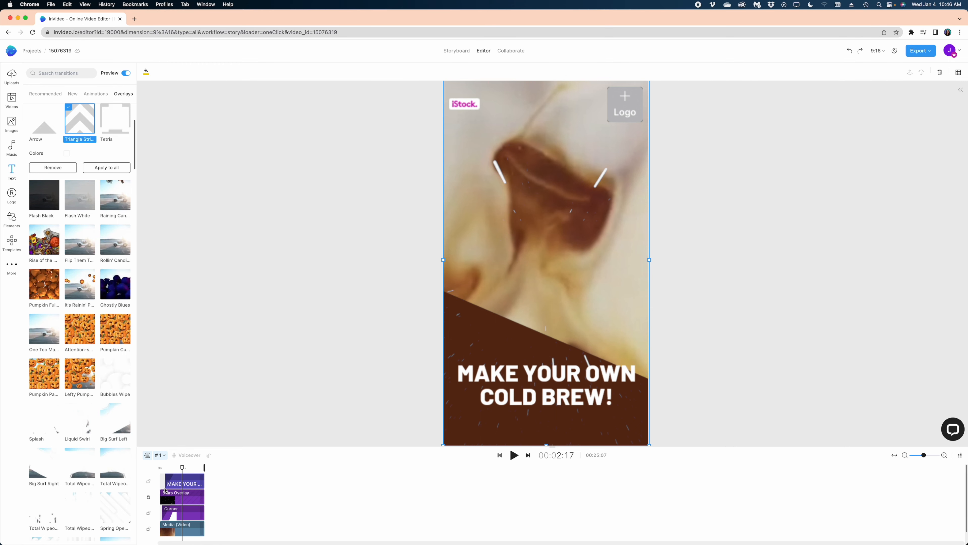
- Compare color filters such as Blue Madness and Blue Skies on scene 1's background video and apply Chill Vibe at intensity 50
click(167, 529)
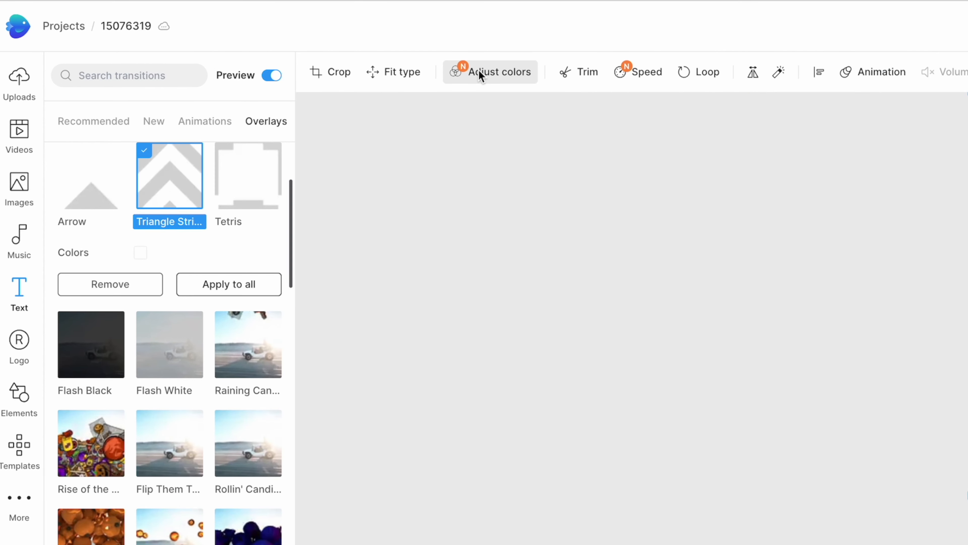
click(479, 71)
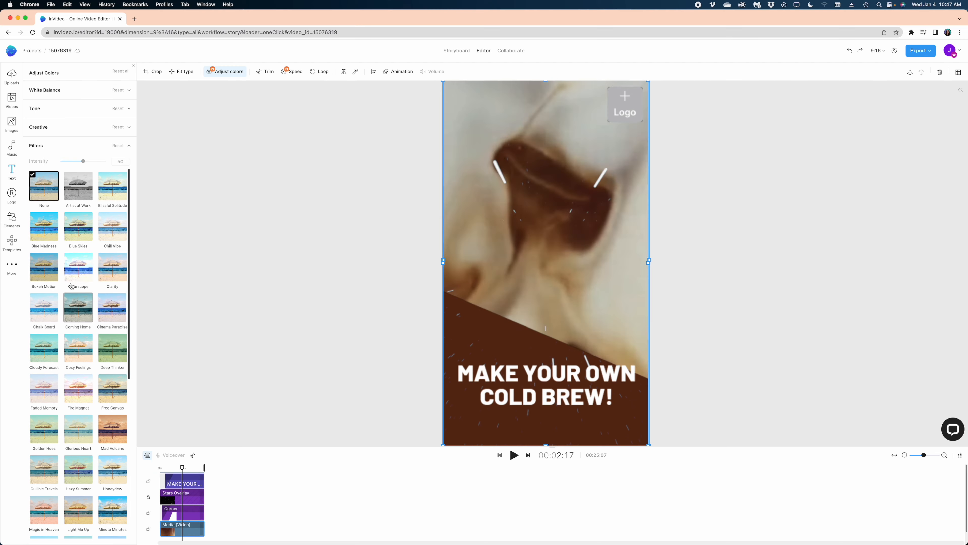
click(167, 504)
click(90, 504)
click(90, 414)
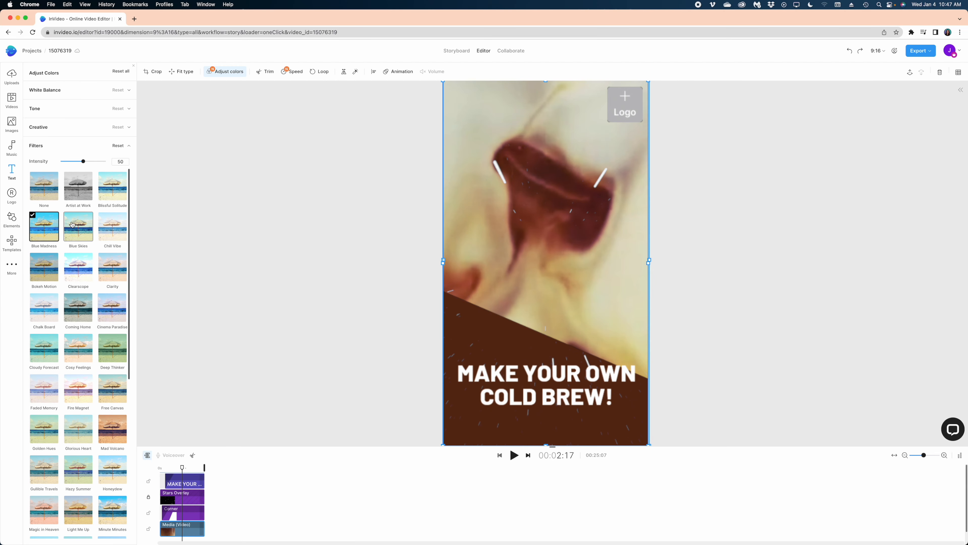
click(72, 225)
scroll(86, 267, down, 7)
click(120, 404)
scroll(87, 259, up, 1)
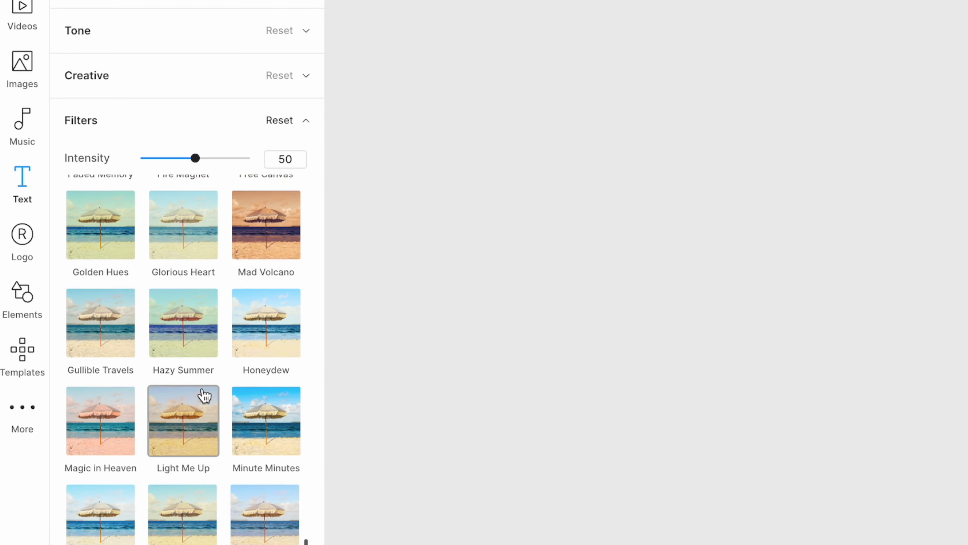
scroll(204, 396, up, 8)
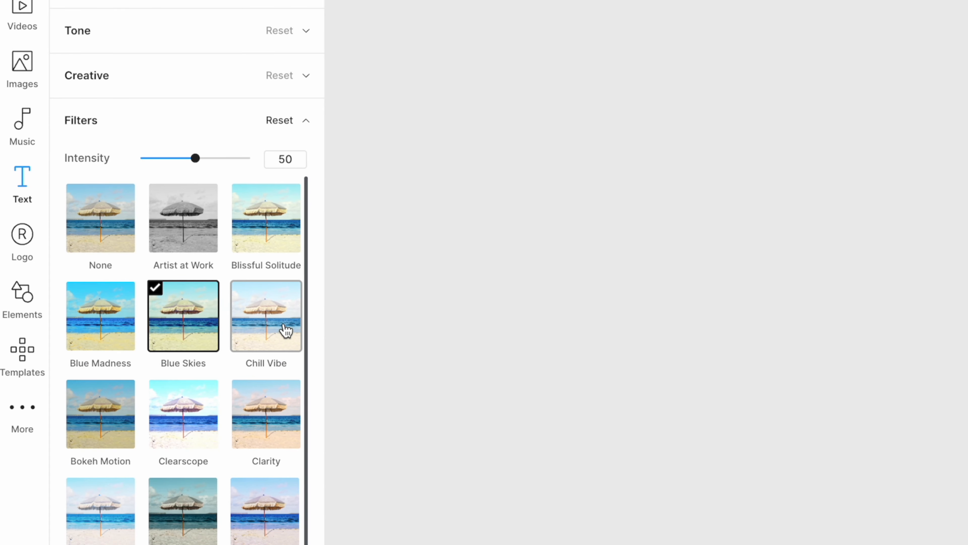
click(285, 331)
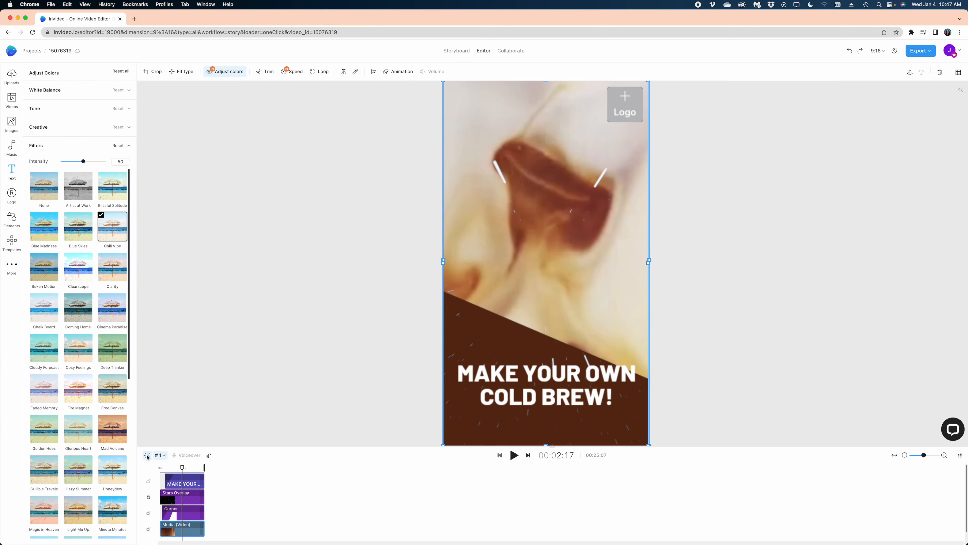
- Apply the Chill Vibe filter to the coffee grounds video in scene 2
click(147, 455)
double_click(224, 488)
scroll(187, 504, down, 5)
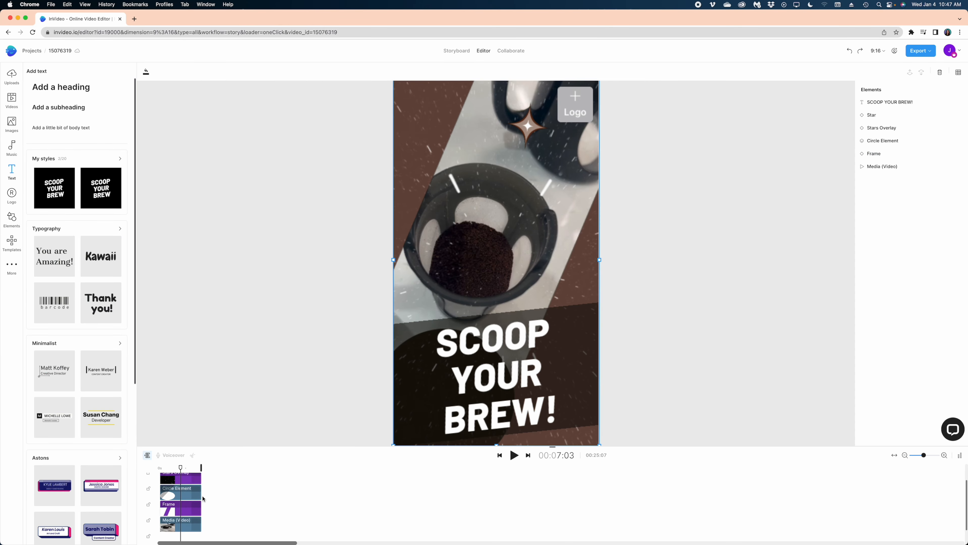
click(187, 508)
click(225, 72)
click(113, 226)
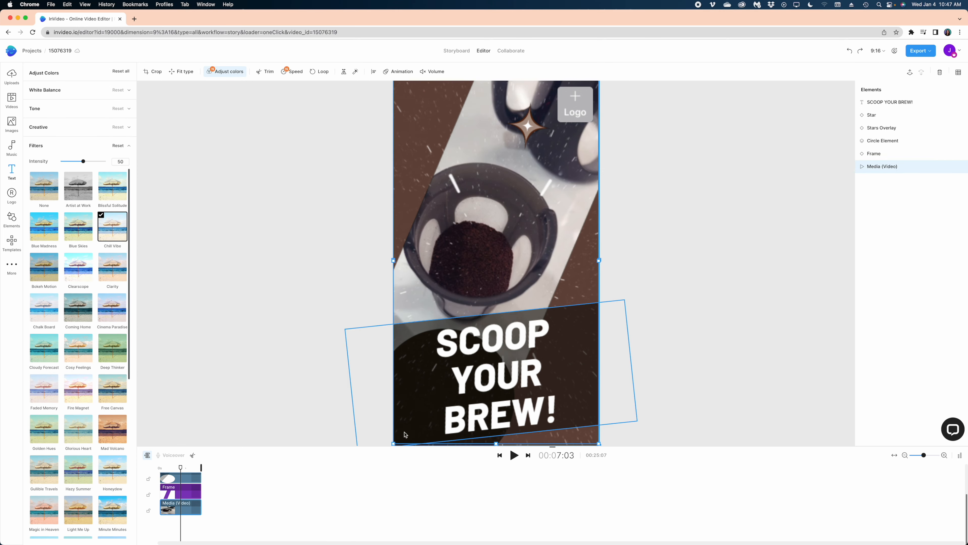
- Apply the Chill Vibe filter to the "ADD WATER" video in scene 3
click(147, 455)
double_click(254, 486)
scroll(179, 504, down, 5)
click(177, 507)
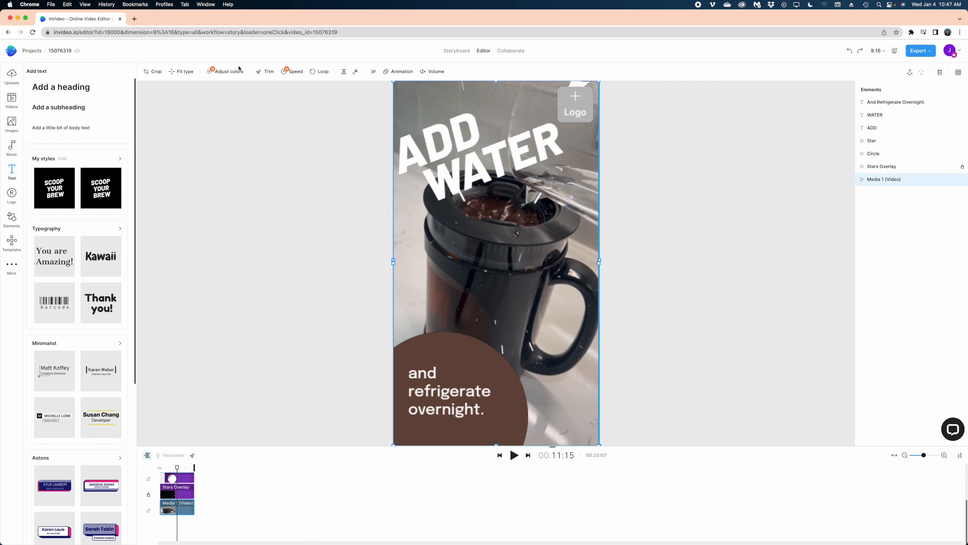
click(225, 72)
- Apply the Chill Vibe filter to the "START WITH ICE" video in scene 4
click(147, 455)
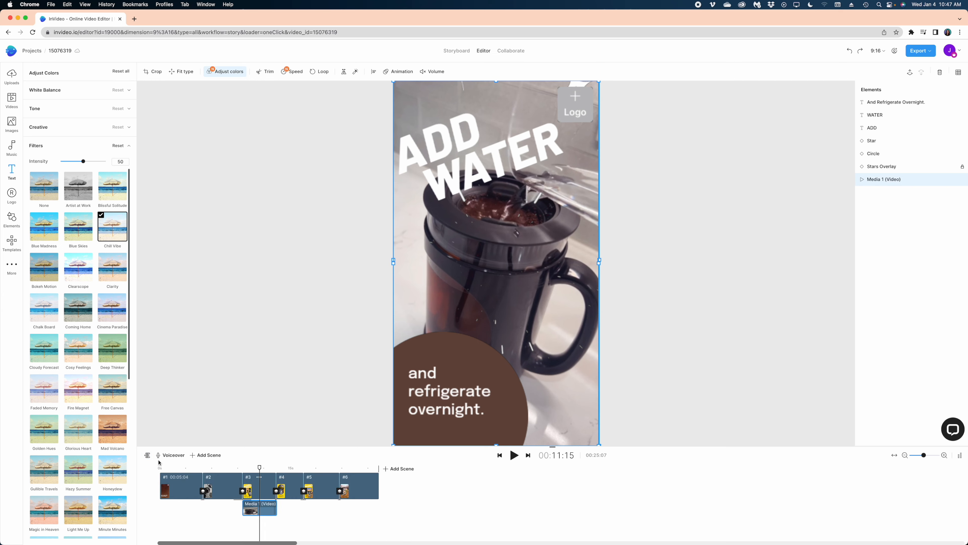
double_click(288, 489)
click(176, 511)
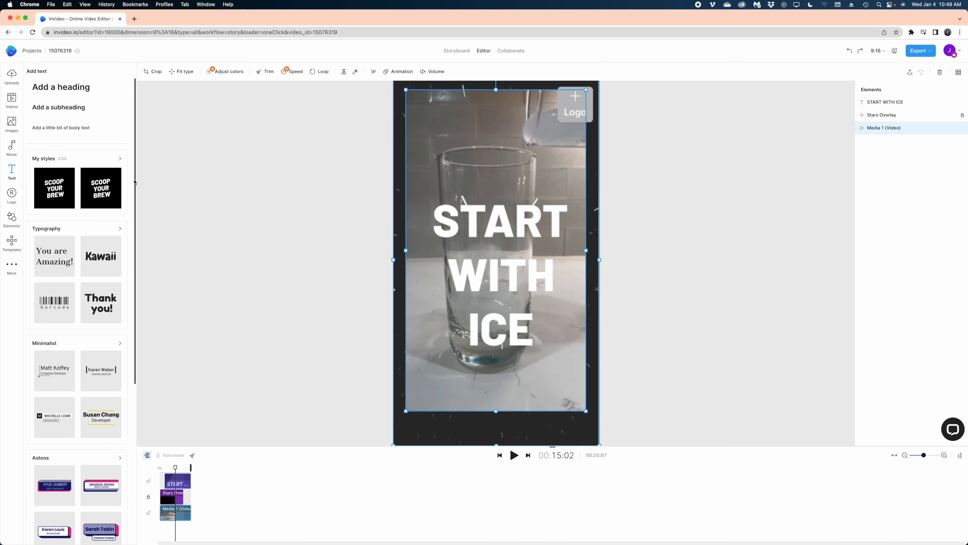
click(225, 71)
click(112, 227)
- Apply the Chill Vibe filter to the "ADD CREAM" video in scene 5
click(147, 455)
double_click(320, 489)
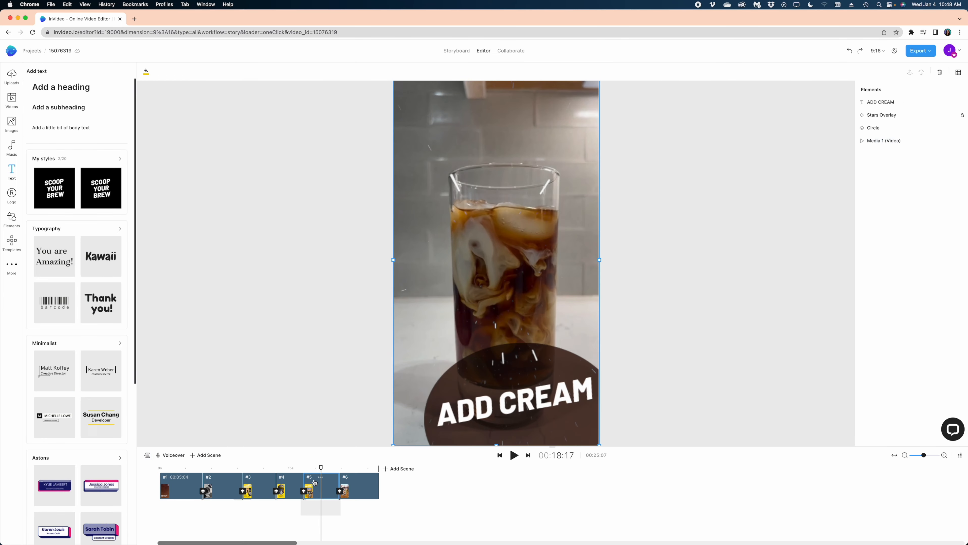
click(884, 140)
click(225, 72)
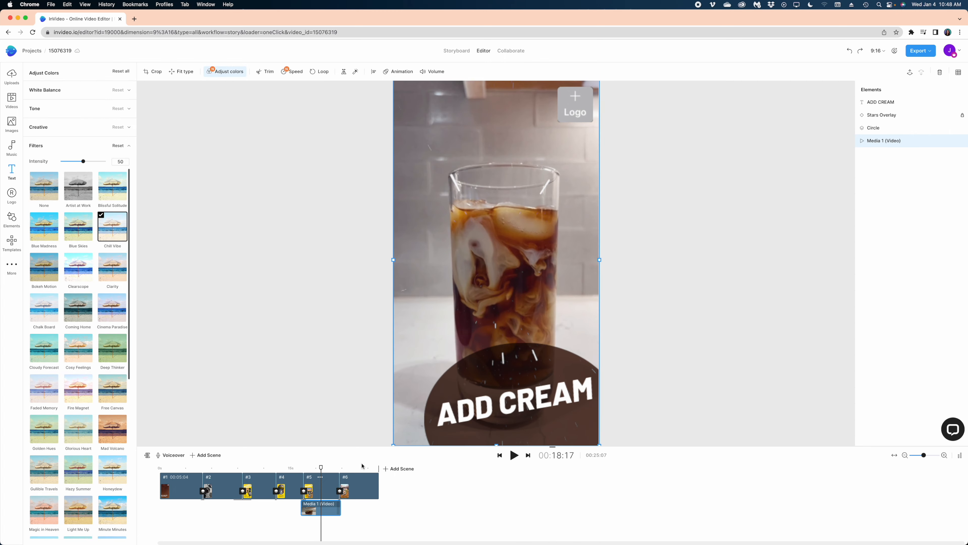
- Apply the Chill Vibe filter to the Media 2 video in scene 6, "TAKE IT TO GO!"
double_click(358, 486)
click(868, 142)
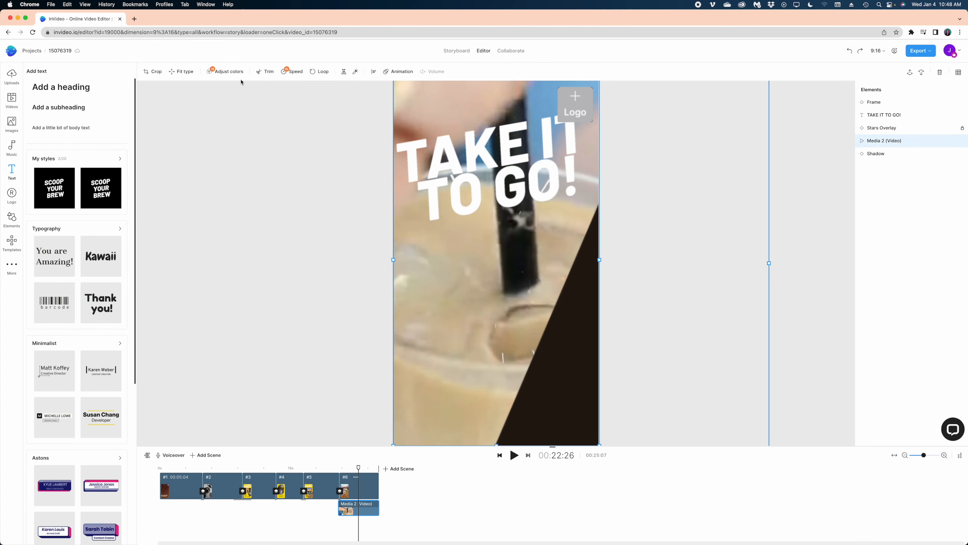
click(225, 72)
click(112, 226)
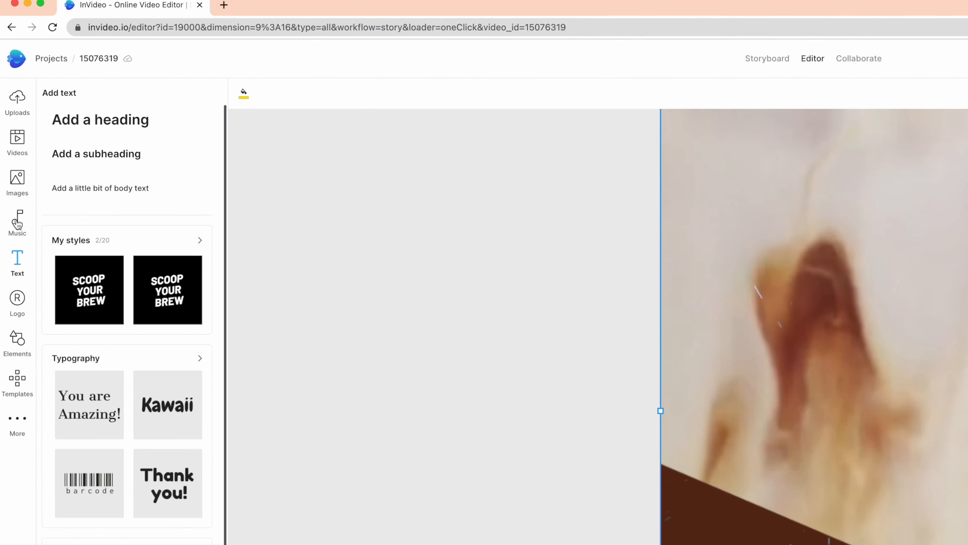
- Browse the music library's Pop genre and listen to tracks, including Lucky Day - Instrumental
click(11, 147)
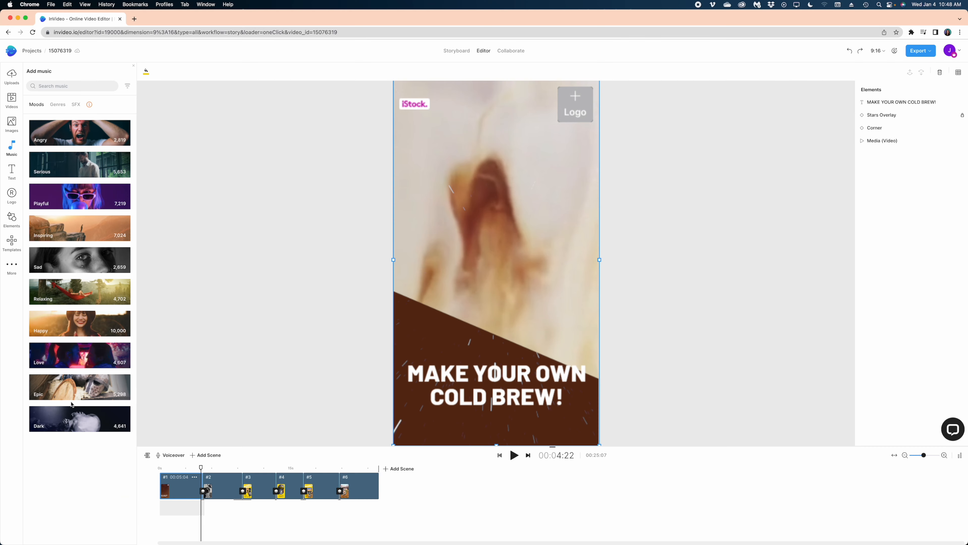
click(60, 105)
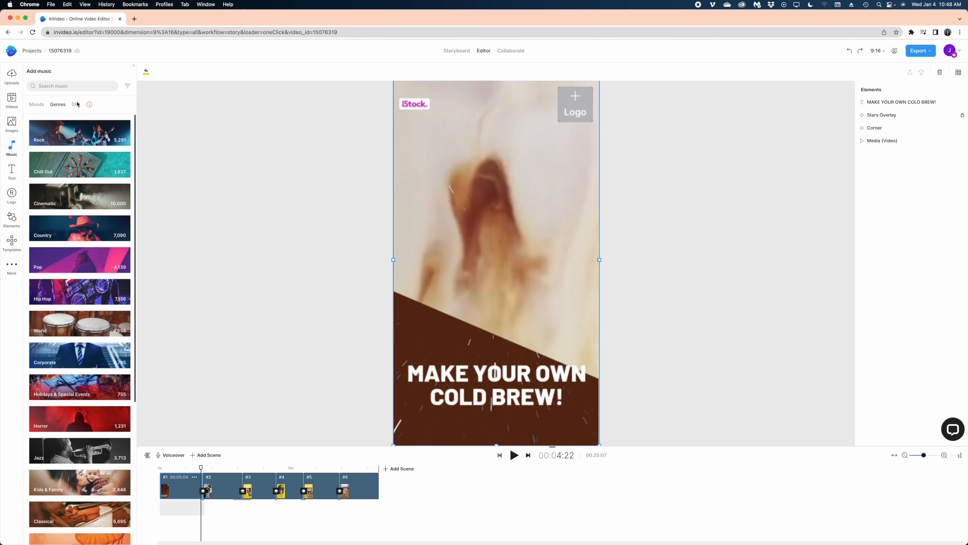
click(75, 254)
click(35, 120)
scroll(35, 267, down, 2)
click(35, 290)
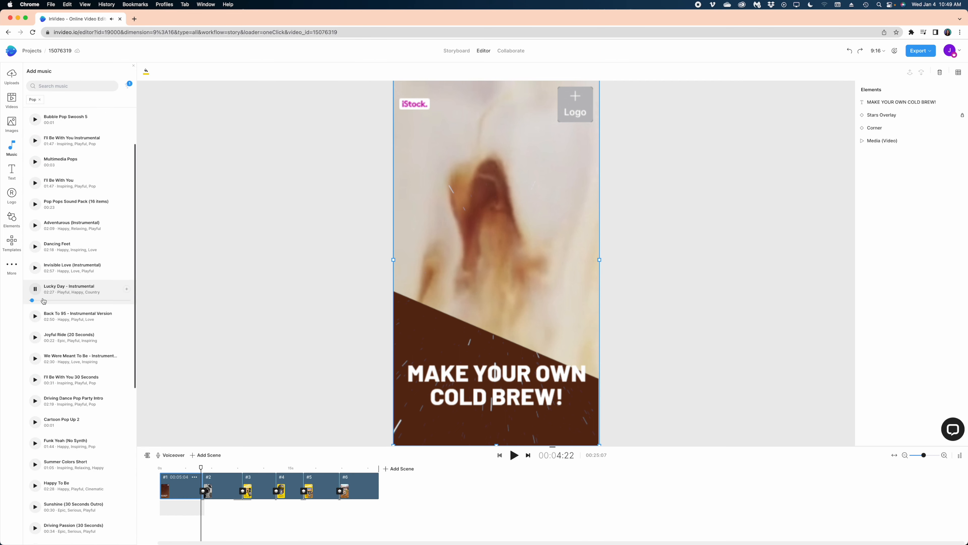
- Listen to more pop tracks and add Bright Synergy Movement to the video as a music layer
scroll(35, 307, down, 4)
click(35, 307)
click(35, 356)
scroll(34, 420, down, 2)
scroll(33, 424, down, 6)
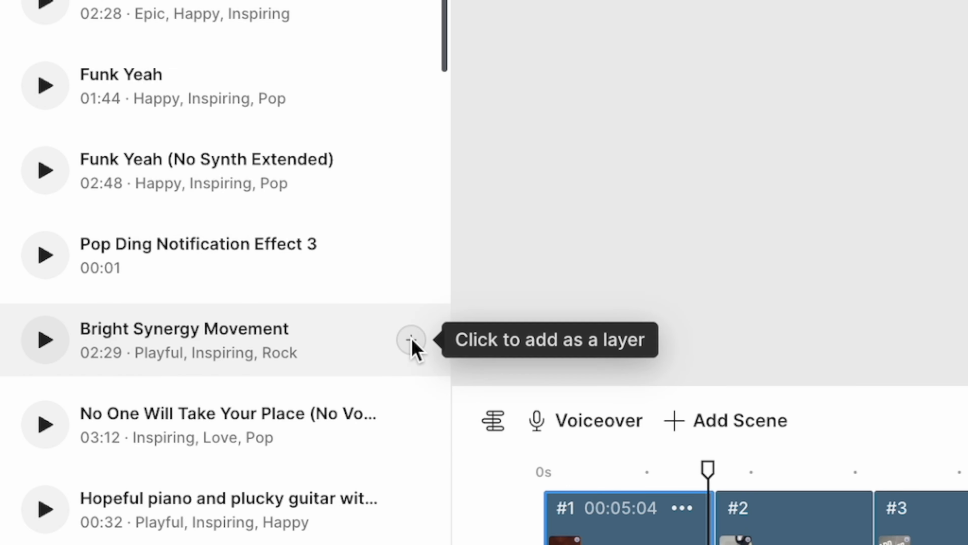
click(412, 340)
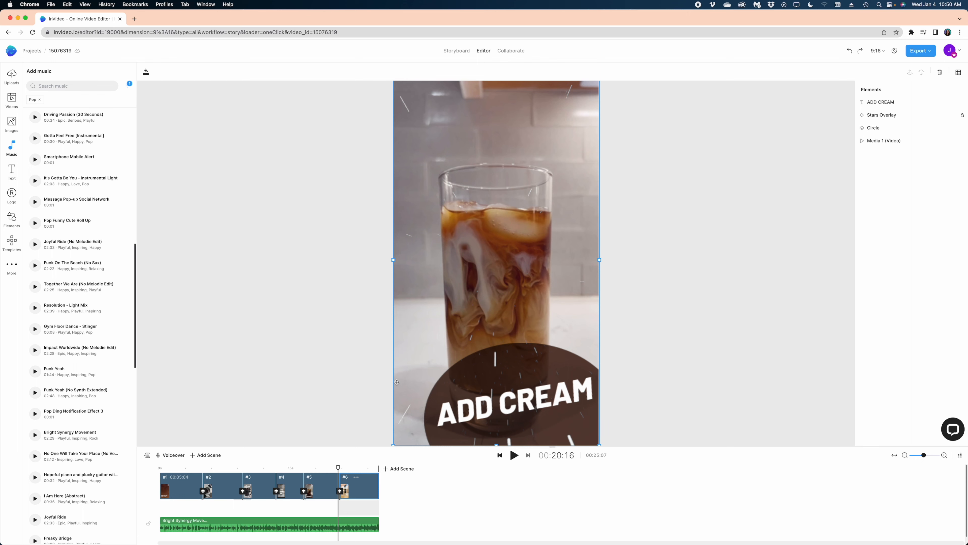